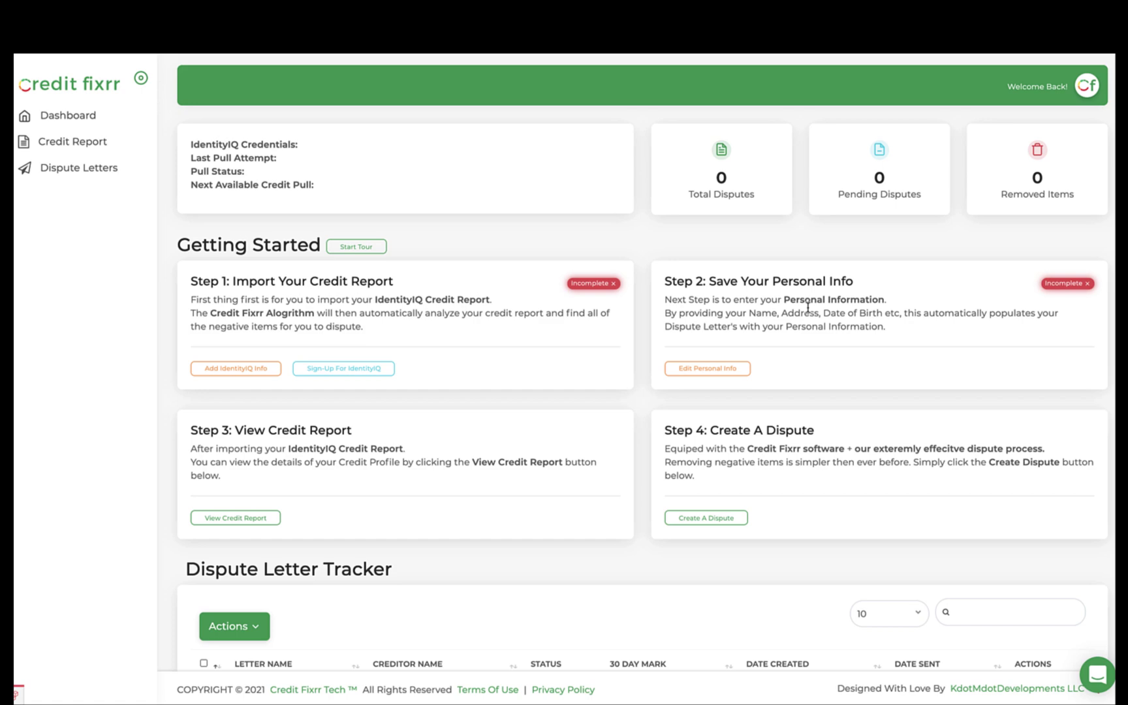
# Replace the prefilled IdentityIQ username, then enter the password and last four SSN digits, and save
pyautogui.click(234, 368)
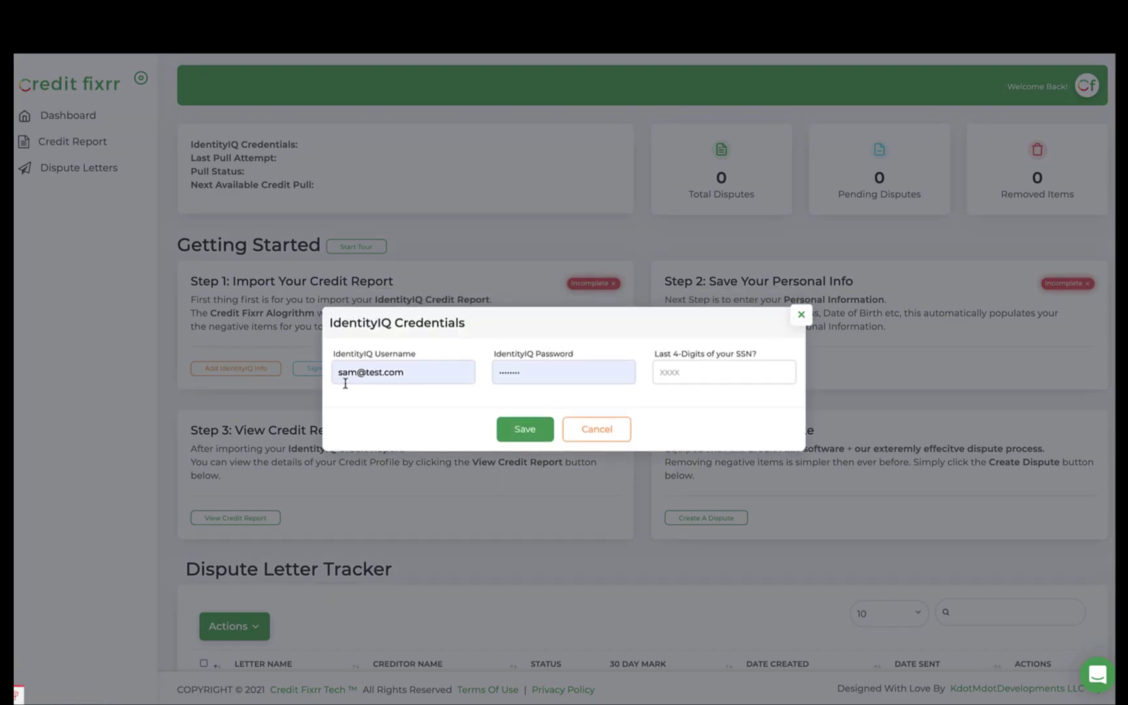
pyautogui.click(419, 375)
pyautogui.hotkey('ctrl', 'a')
pyautogui.write('kdotmdot')
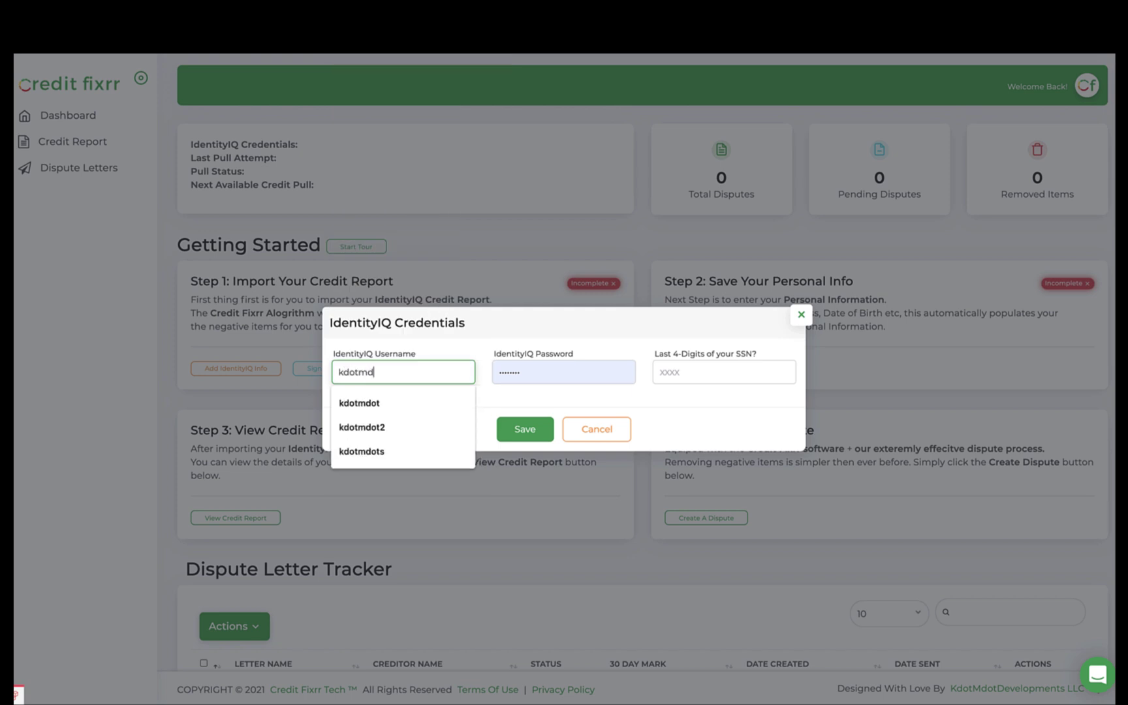
pyautogui.press('Tab')
pyautogui.write('password')
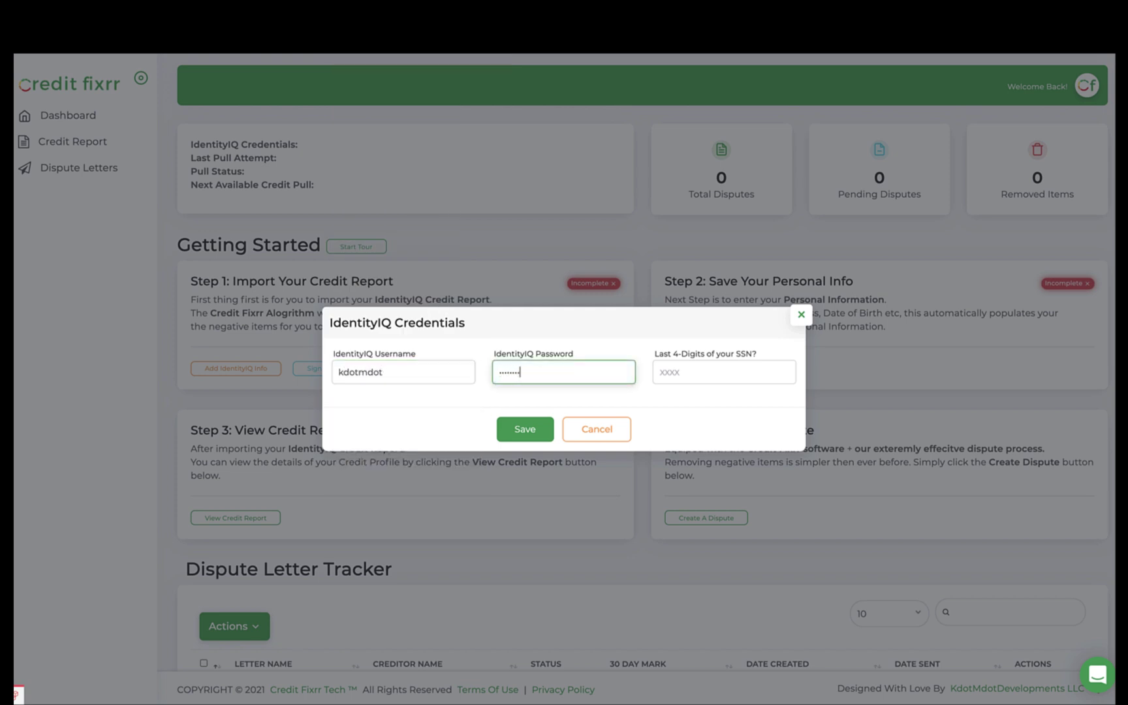
pyautogui.press('Tab')
pyautogui.write('123')
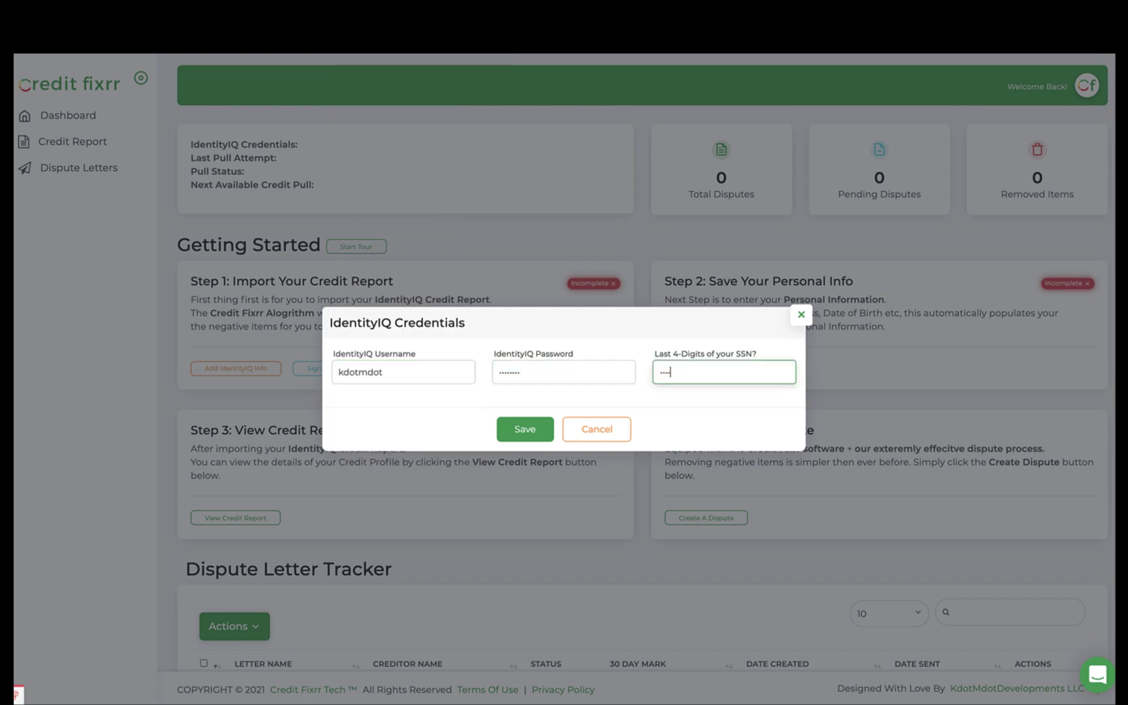
pyautogui.write('4')
pyautogui.press('Return')
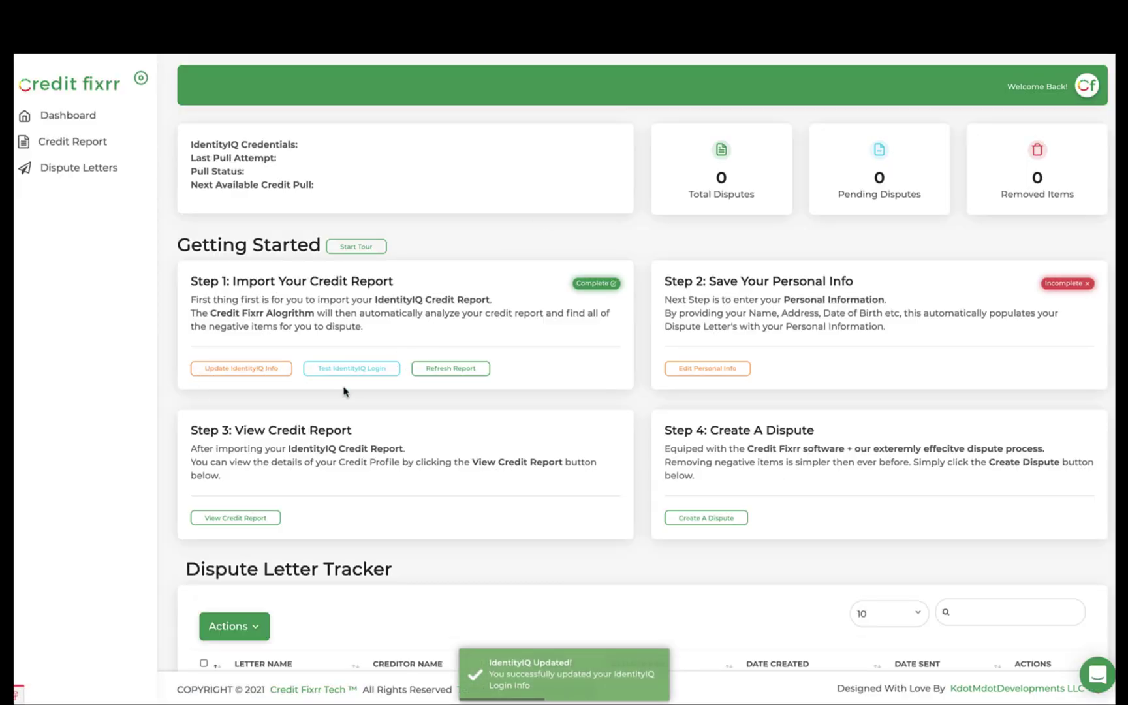
# Test the IdentityIQ login, then refresh the credit report until the pull status shows Success
pyautogui.click(369, 374)
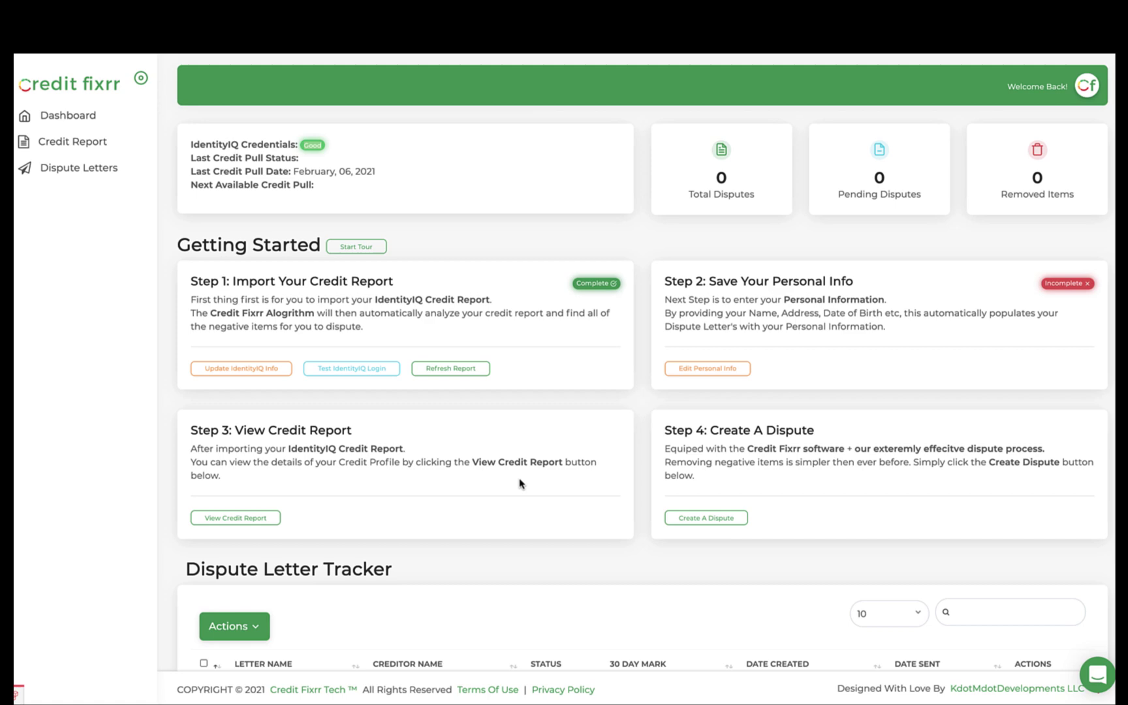
pyautogui.click(464, 371)
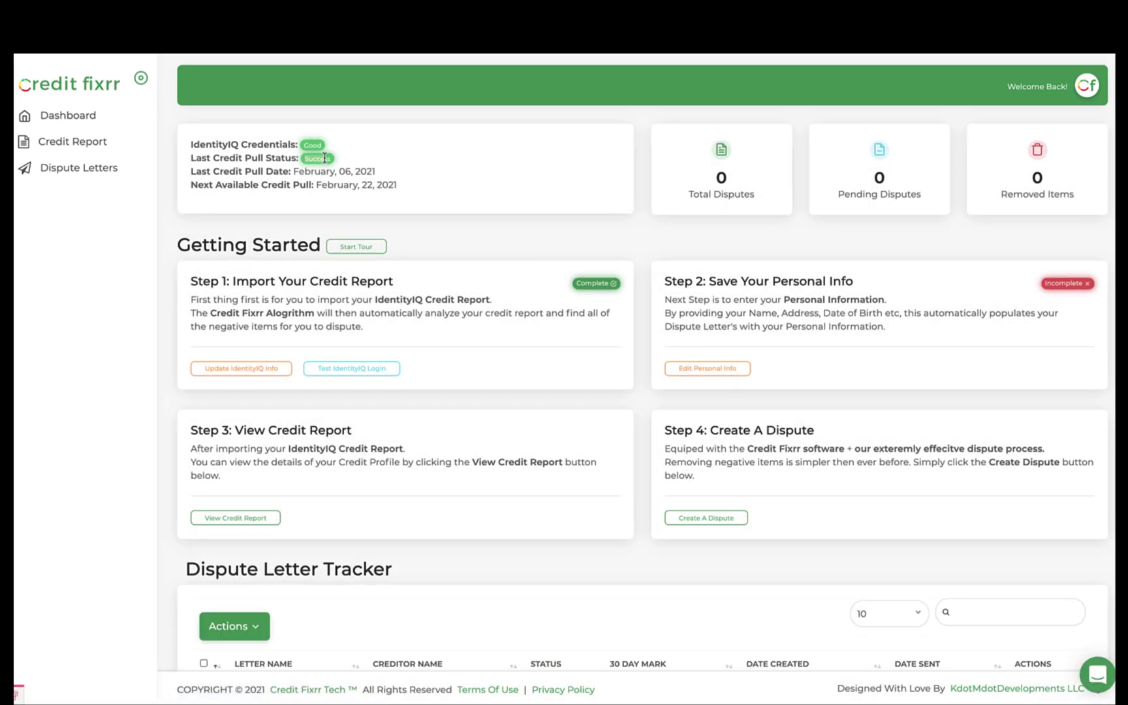
# Enter the first name, autofill the rest of the address (Los Angeles, California 90210), and save
pyautogui.click(704, 372)
pyautogui.click(451, 320)
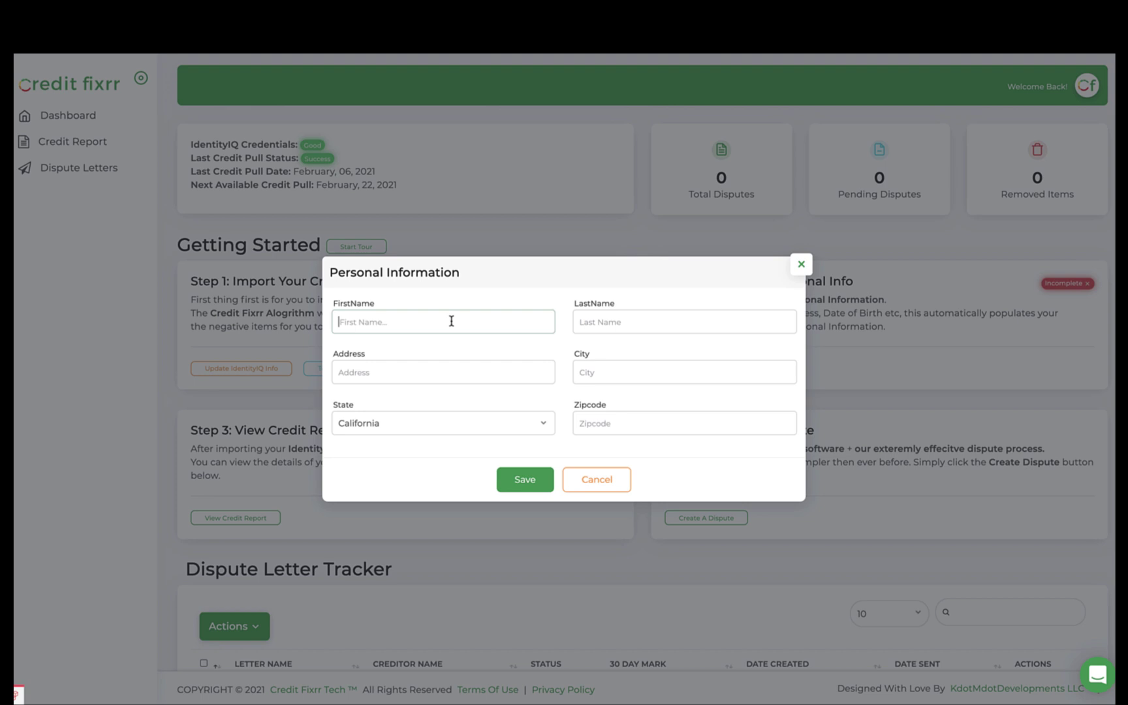
pyautogui.write('Credit')
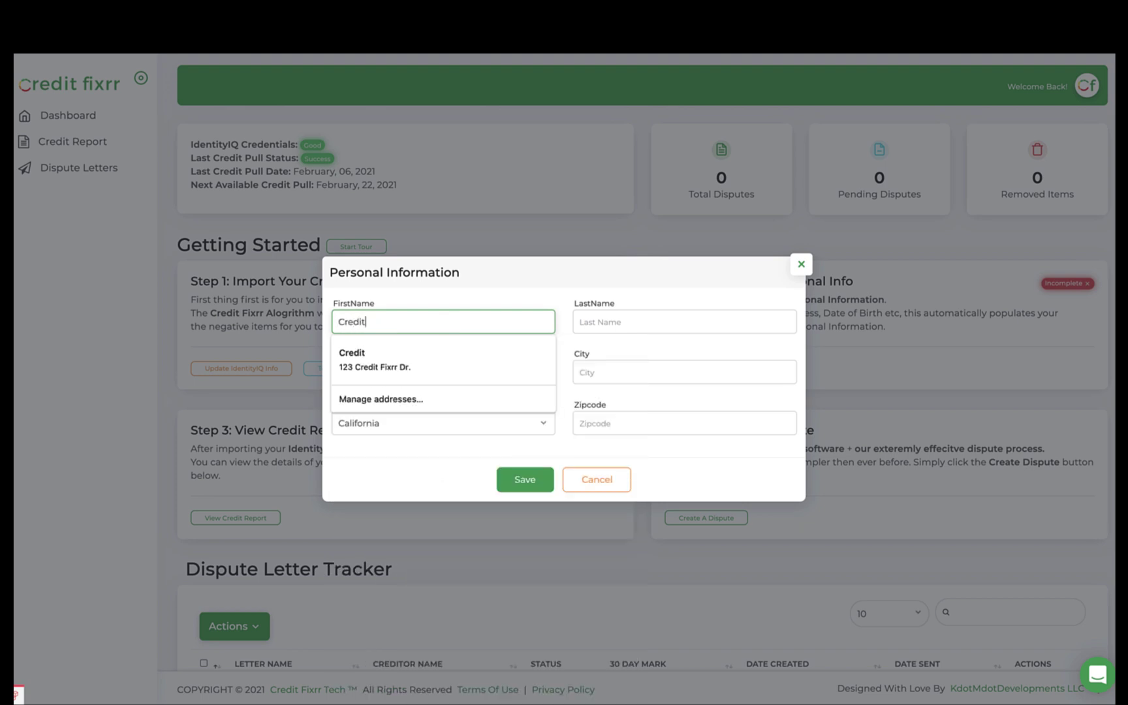
pyautogui.click(403, 369)
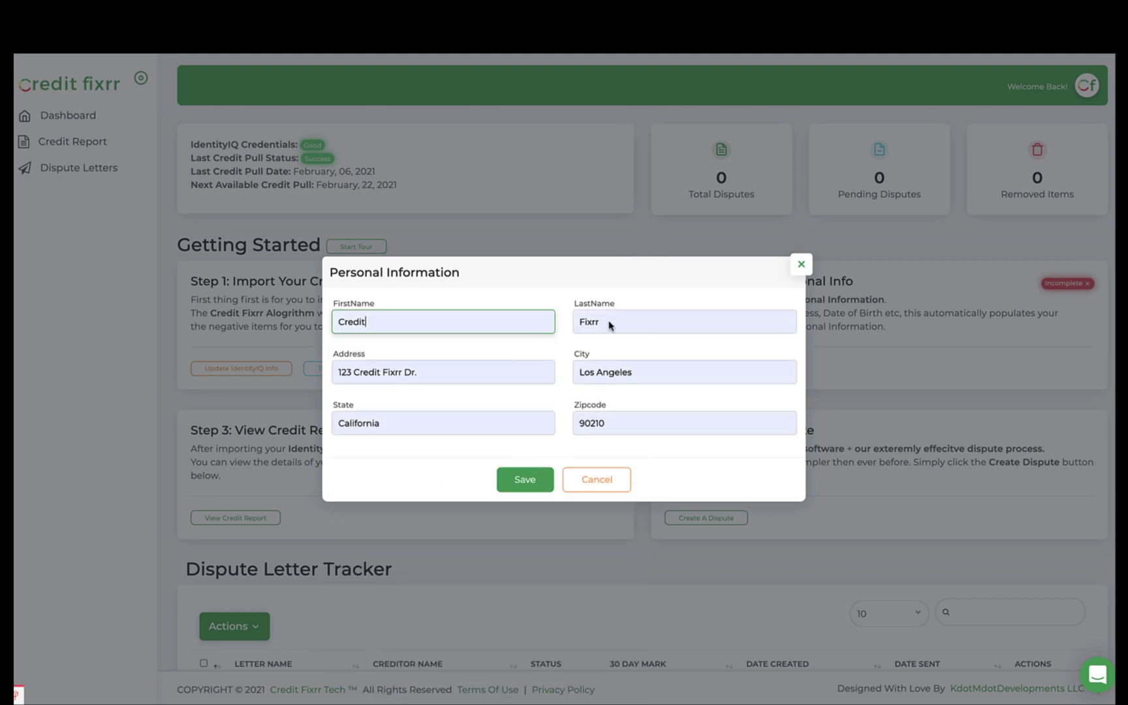
pyautogui.click(524, 480)
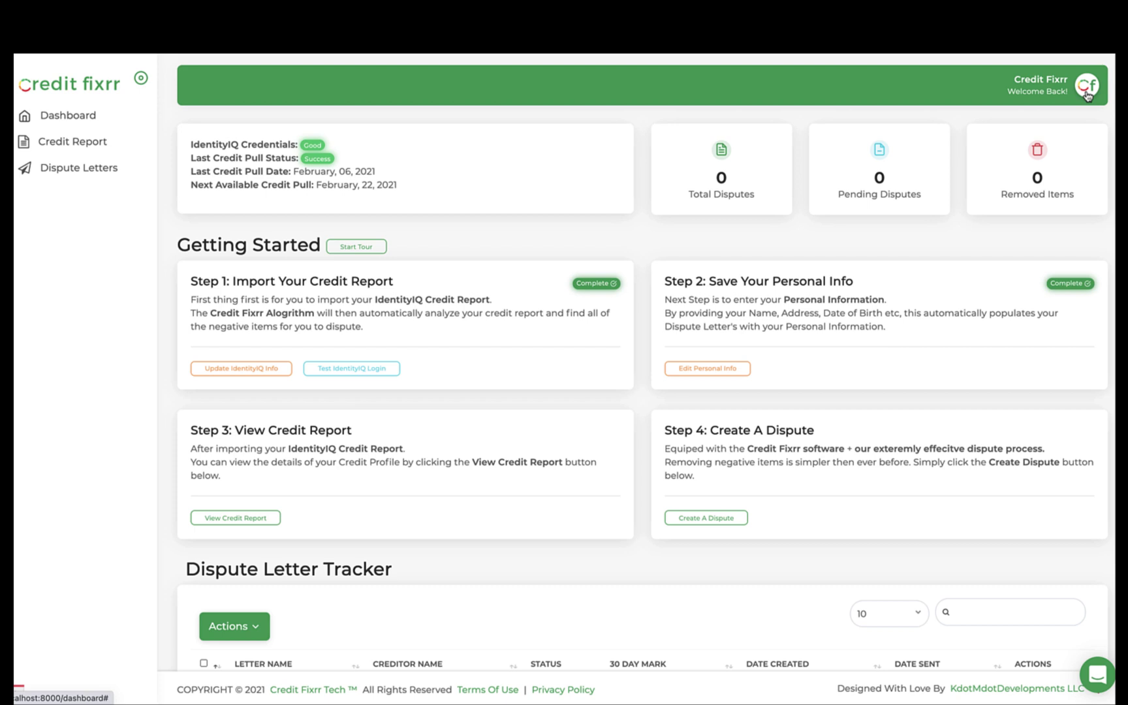
# Set the profile birth date to February 12, 2021, add a phone number, and save
pyautogui.click(1087, 85)
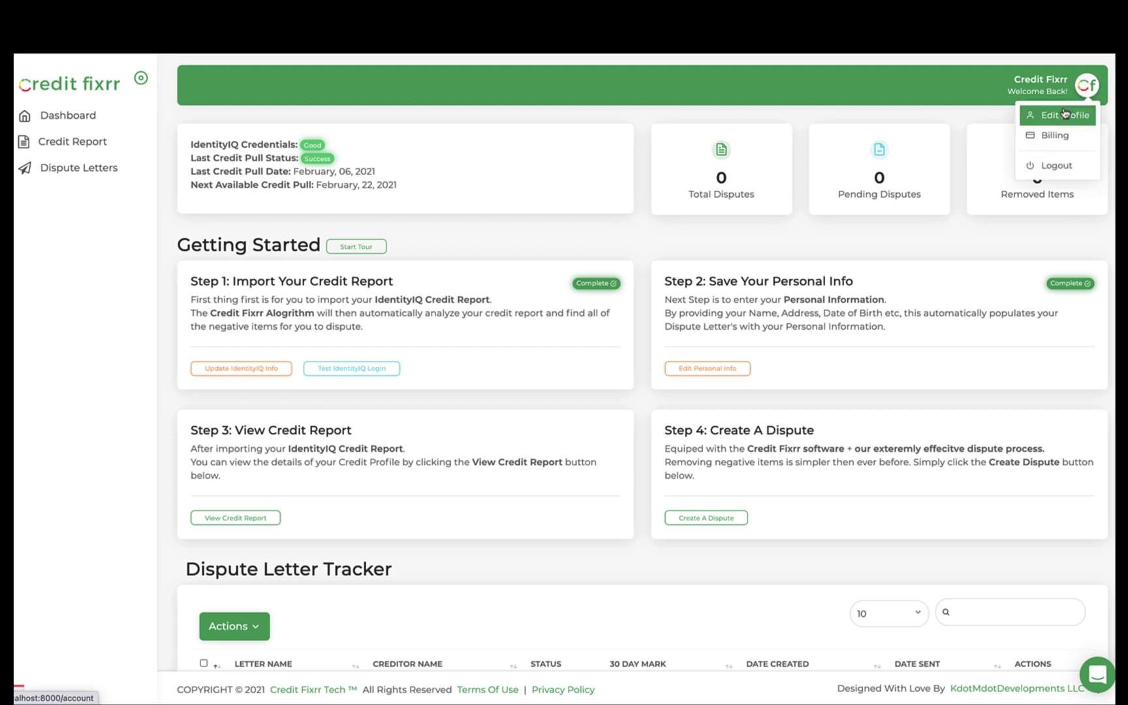
pyautogui.click(1063, 113)
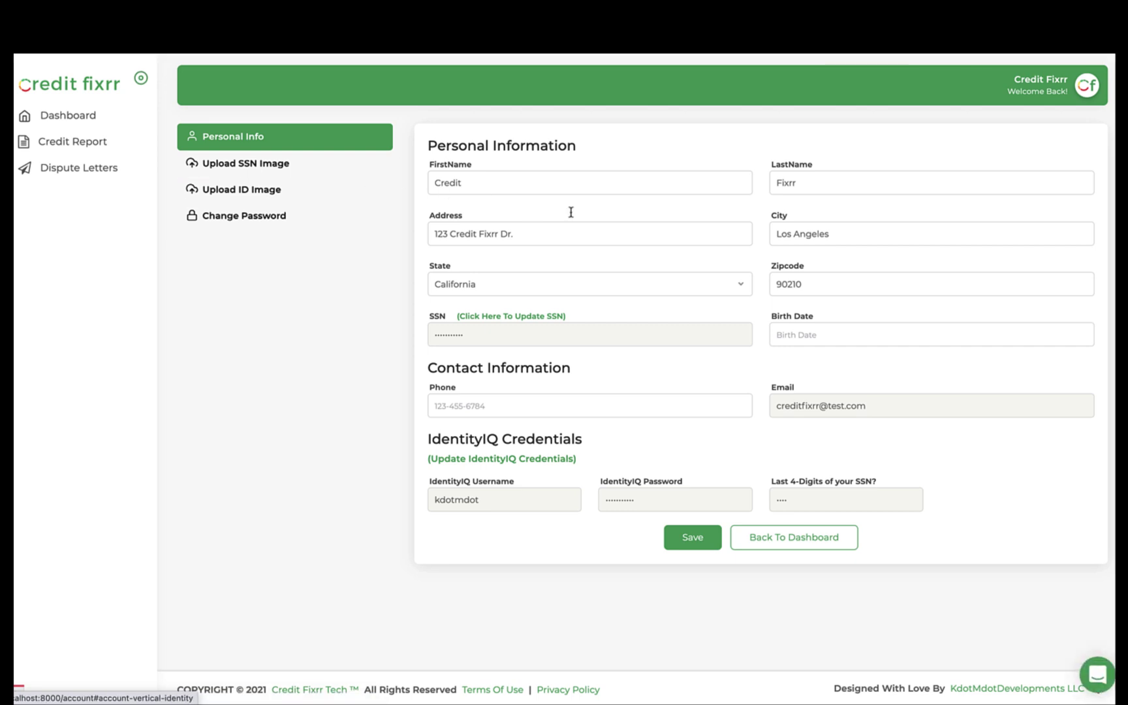
pyautogui.click(860, 335)
pyautogui.click(913, 430)
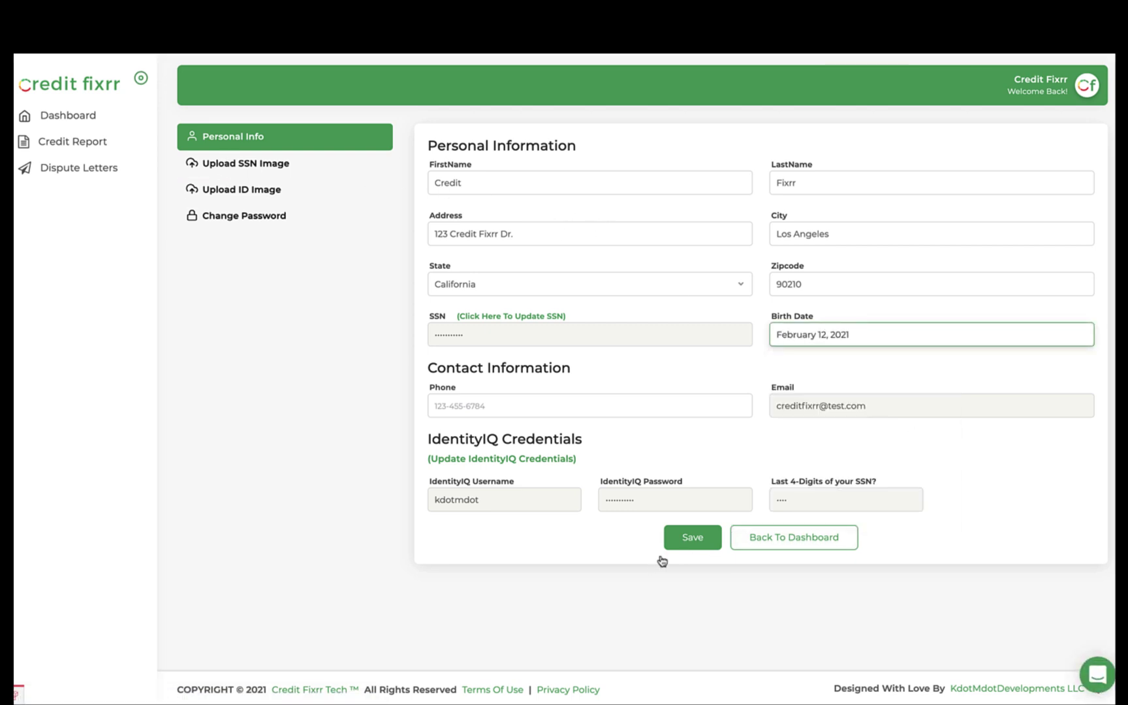
pyautogui.click(510, 415)
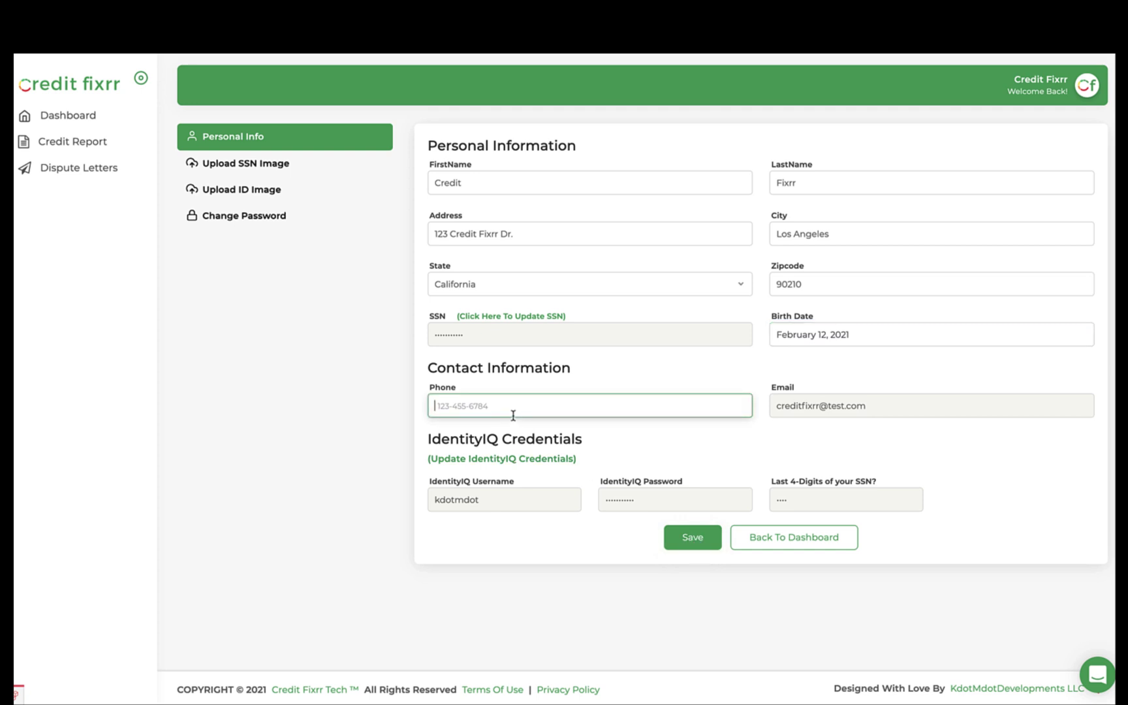
pyautogui.click(699, 548)
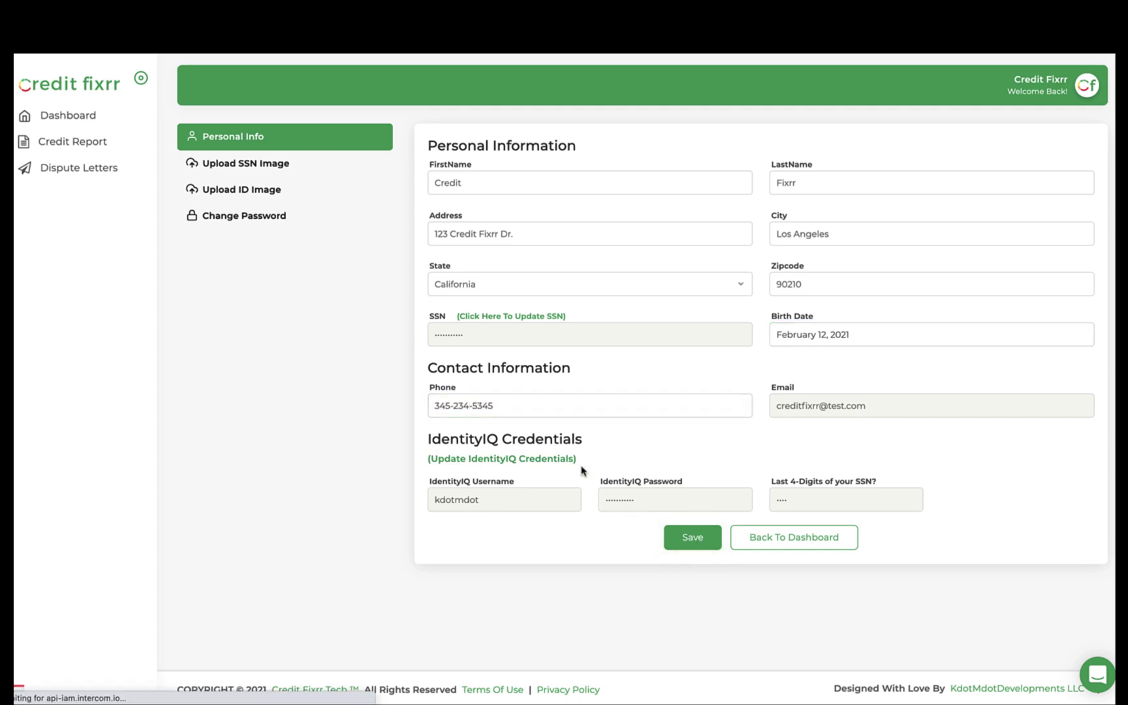
# Upload ssn_image.jpg as the Social Security identification image
pyautogui.click(256, 167)
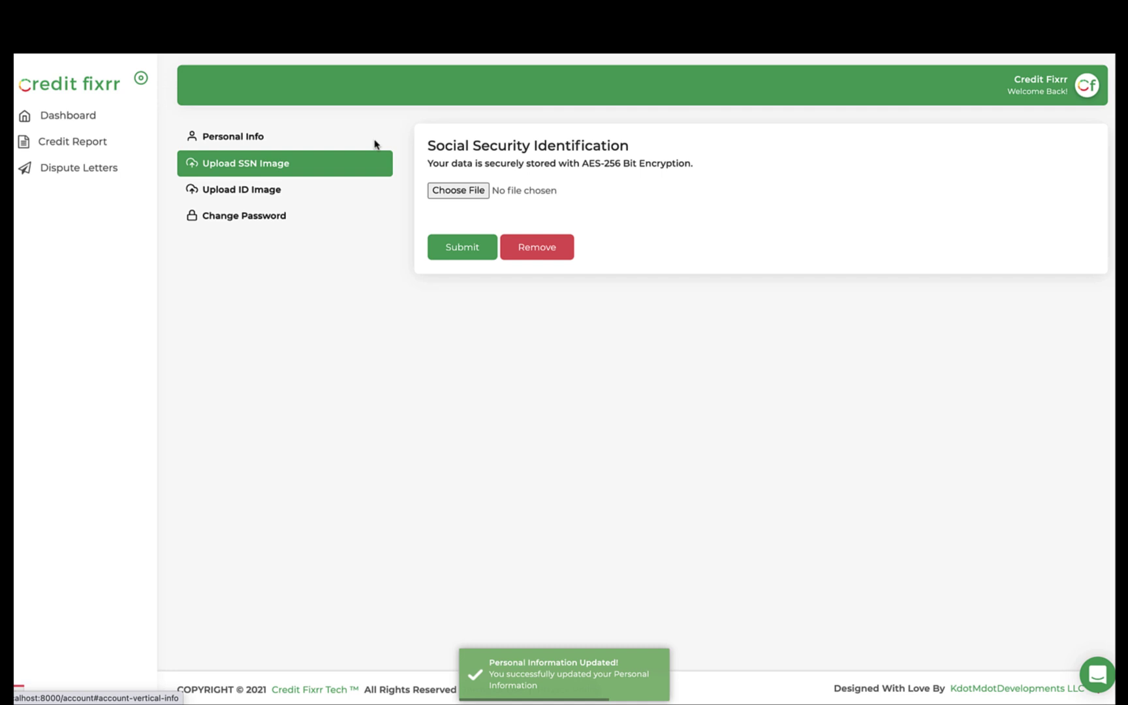
pyautogui.click(460, 190)
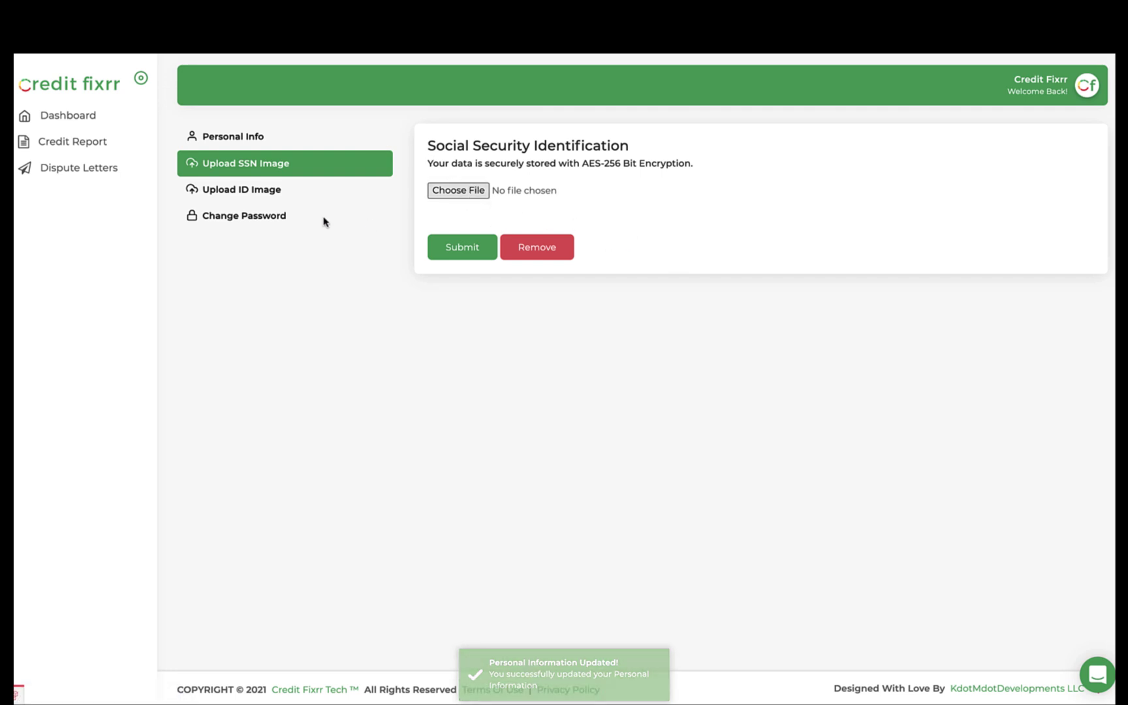
pyautogui.scroll(-15, 579, 398)
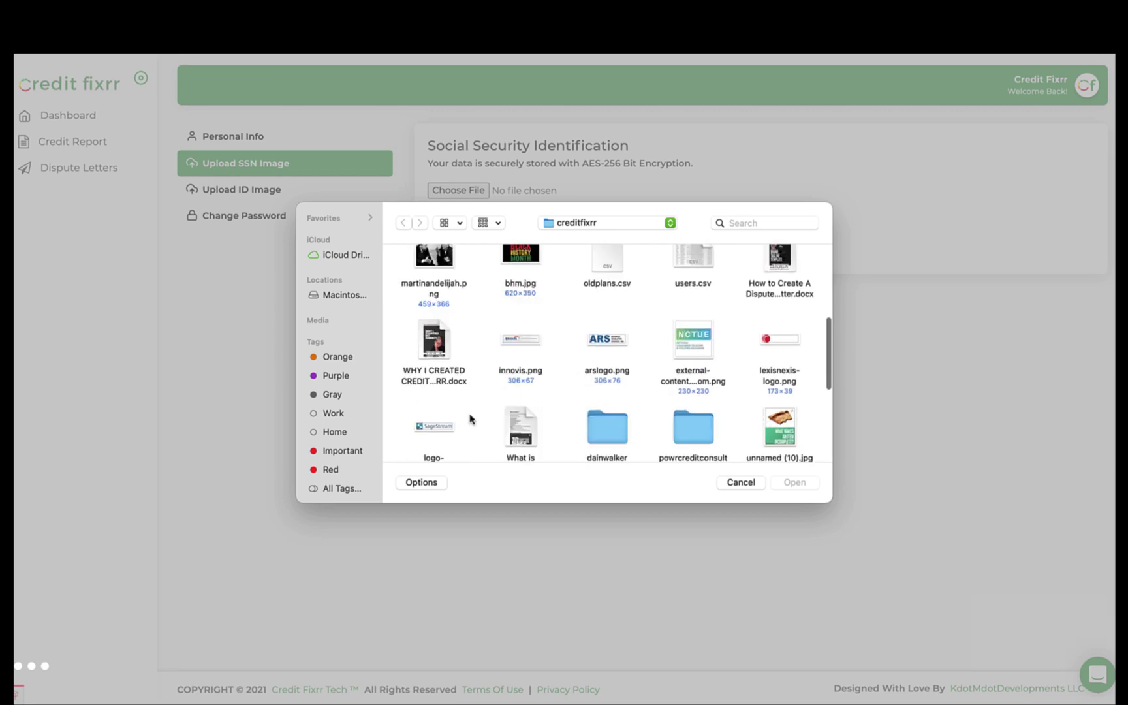
pyautogui.doubleClick(693, 398)
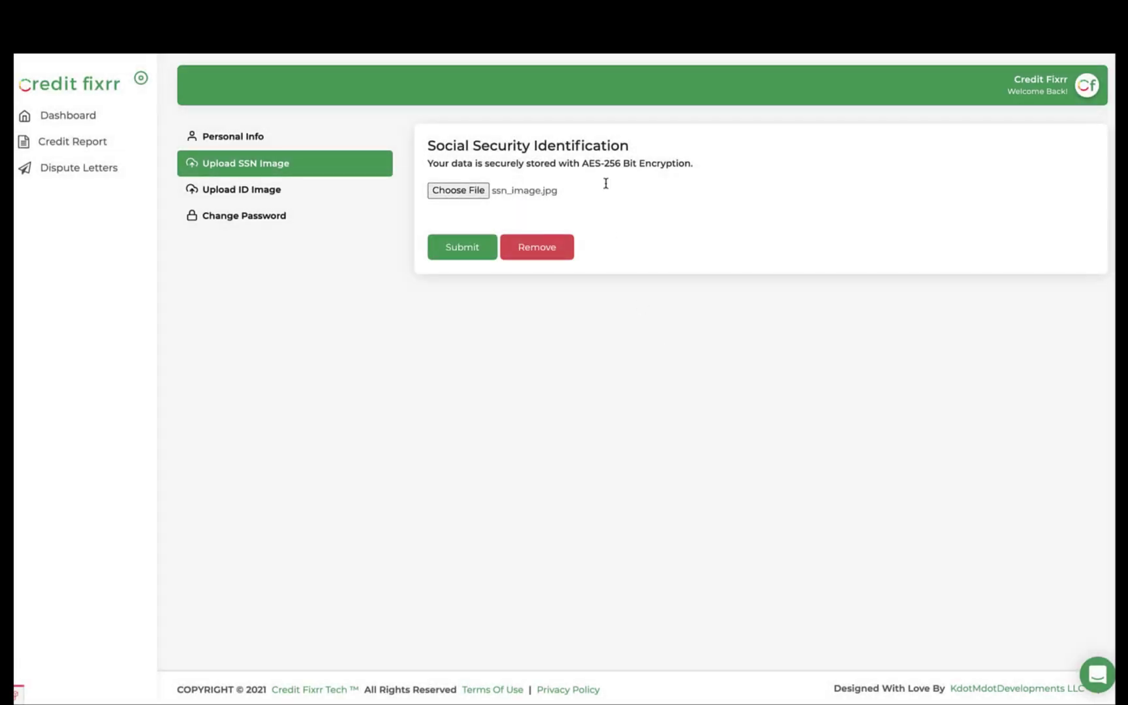
pyautogui.click(463, 248)
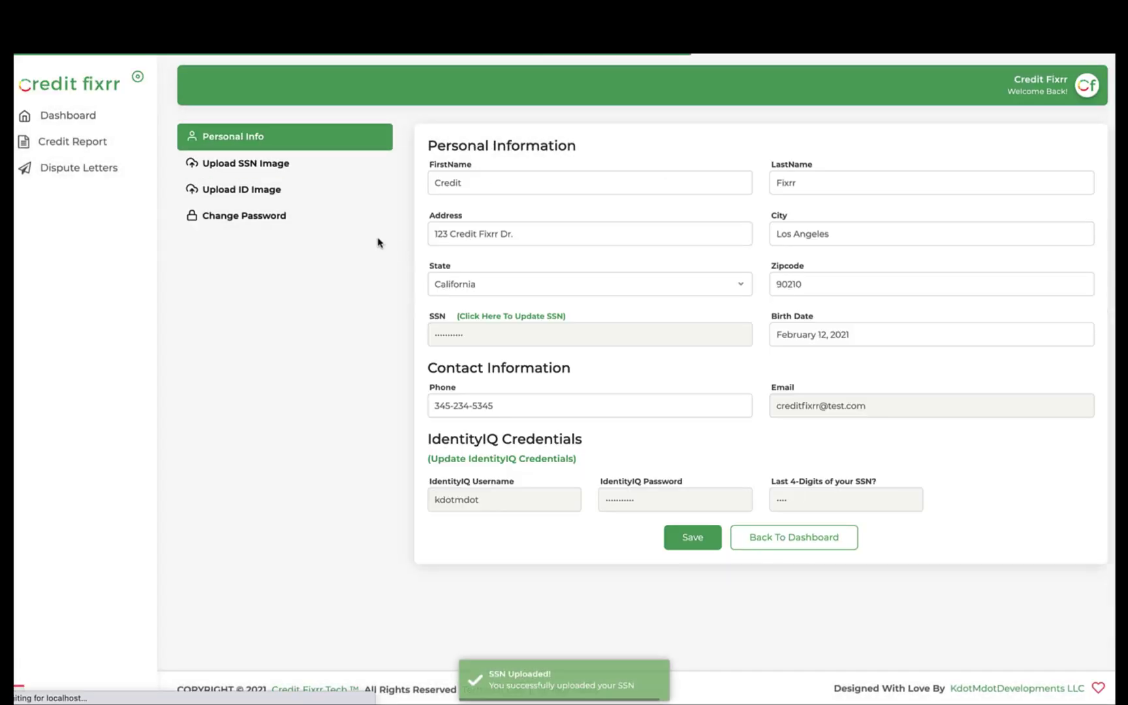
# Upload identity_image.jpg as the driver's licence image
pyautogui.click(237, 190)
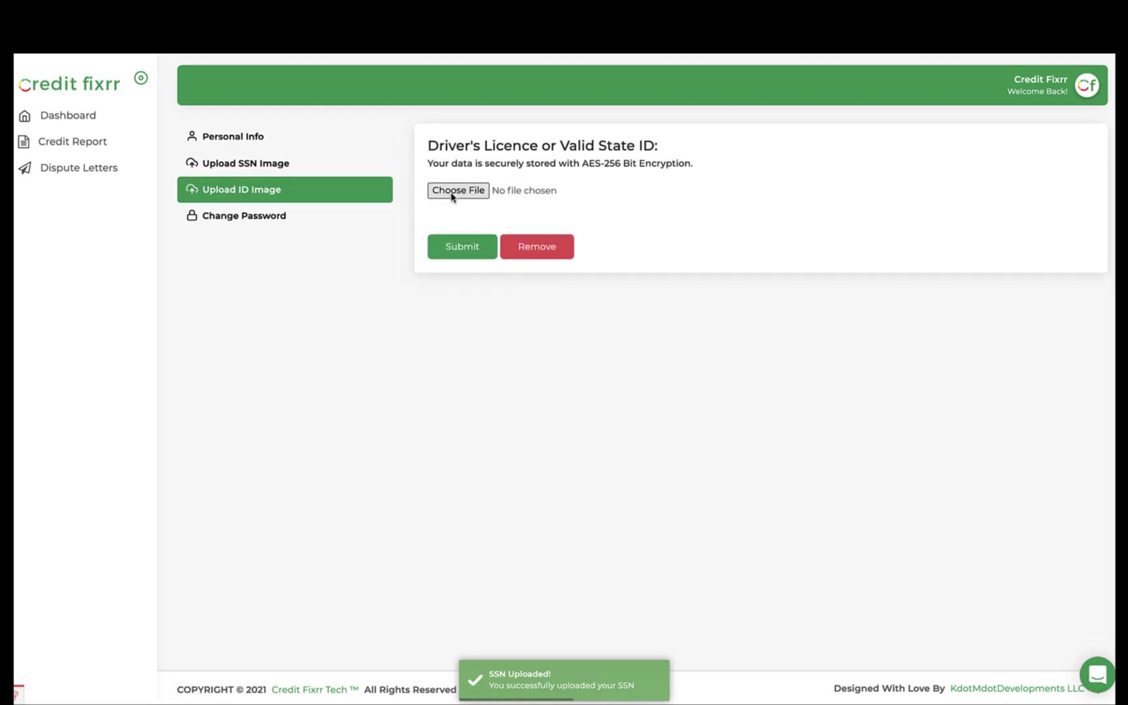
pyautogui.scroll(-10, 561, 366)
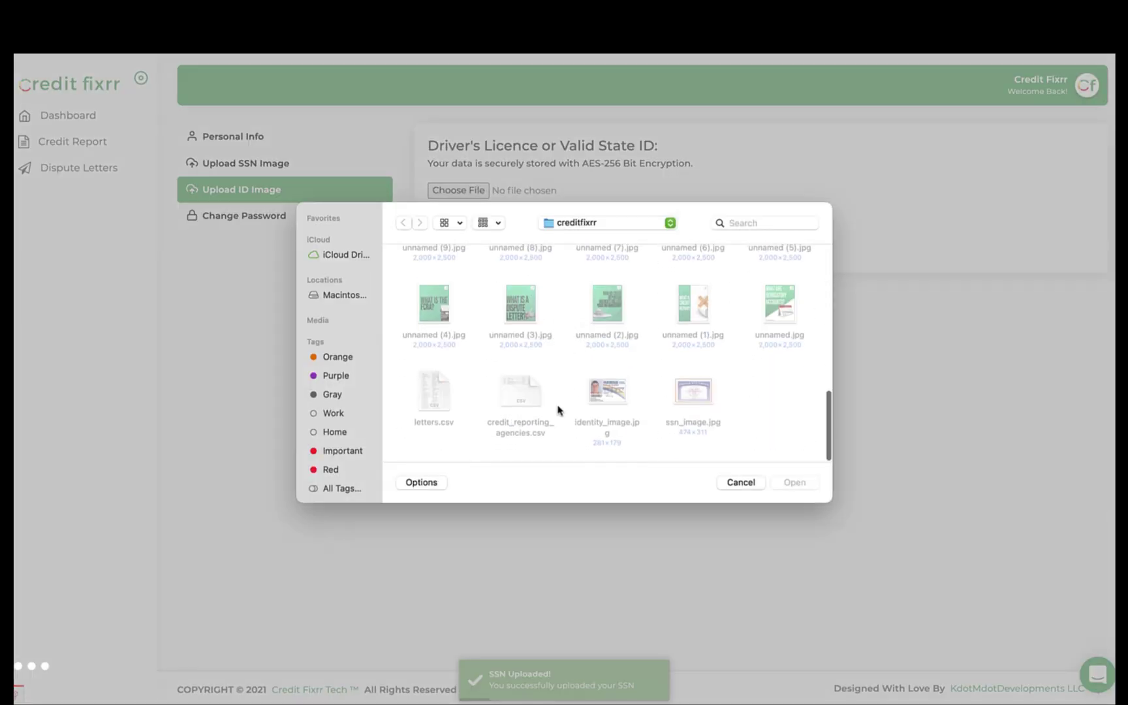
pyautogui.doubleClick(602, 411)
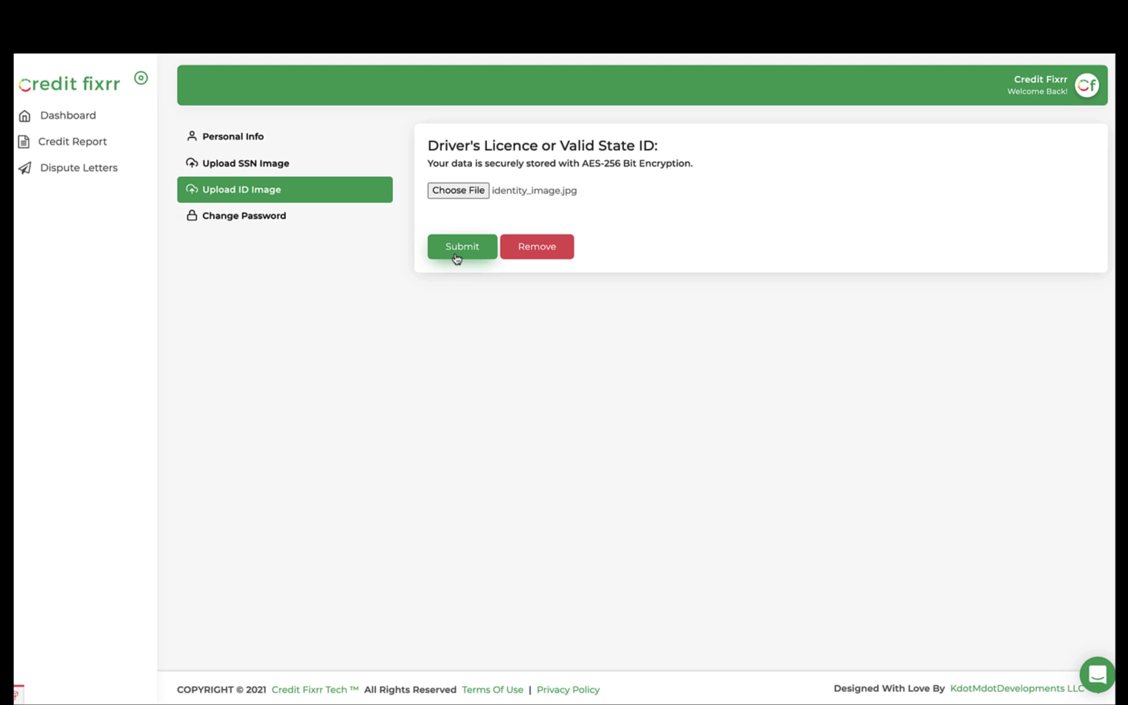
pyautogui.click(456, 259)
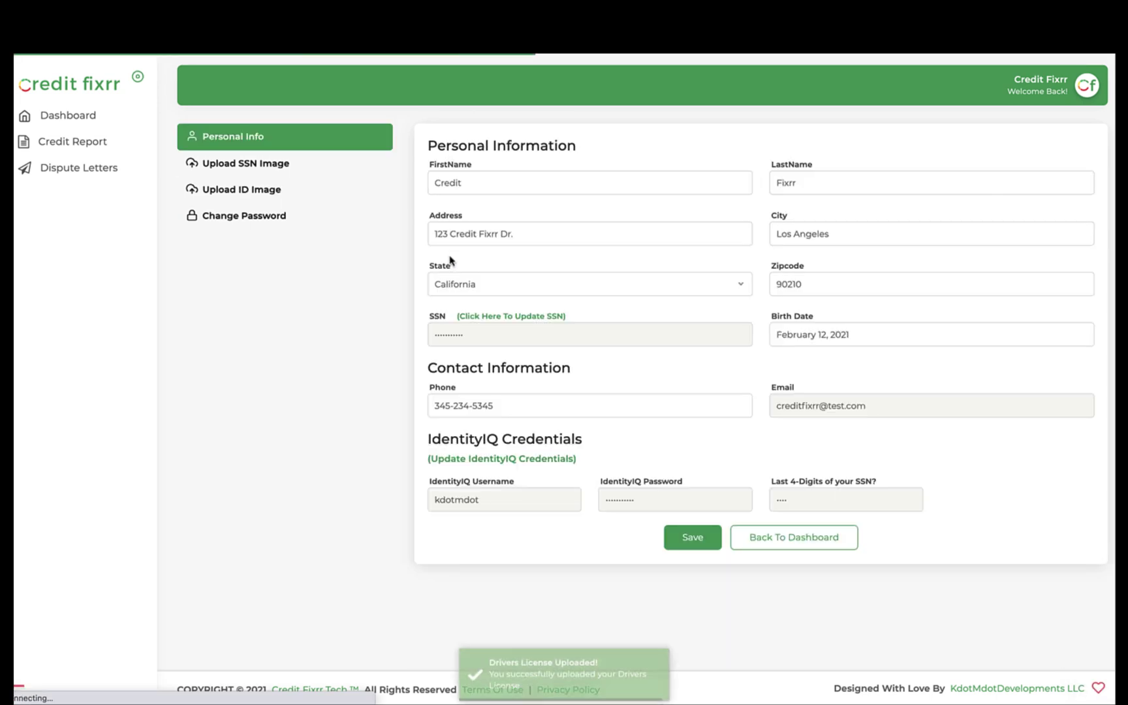
# Return to the dashboard and start creating Credit Bureau Letter 1 from the dispute templates
pyautogui.click(777, 545)
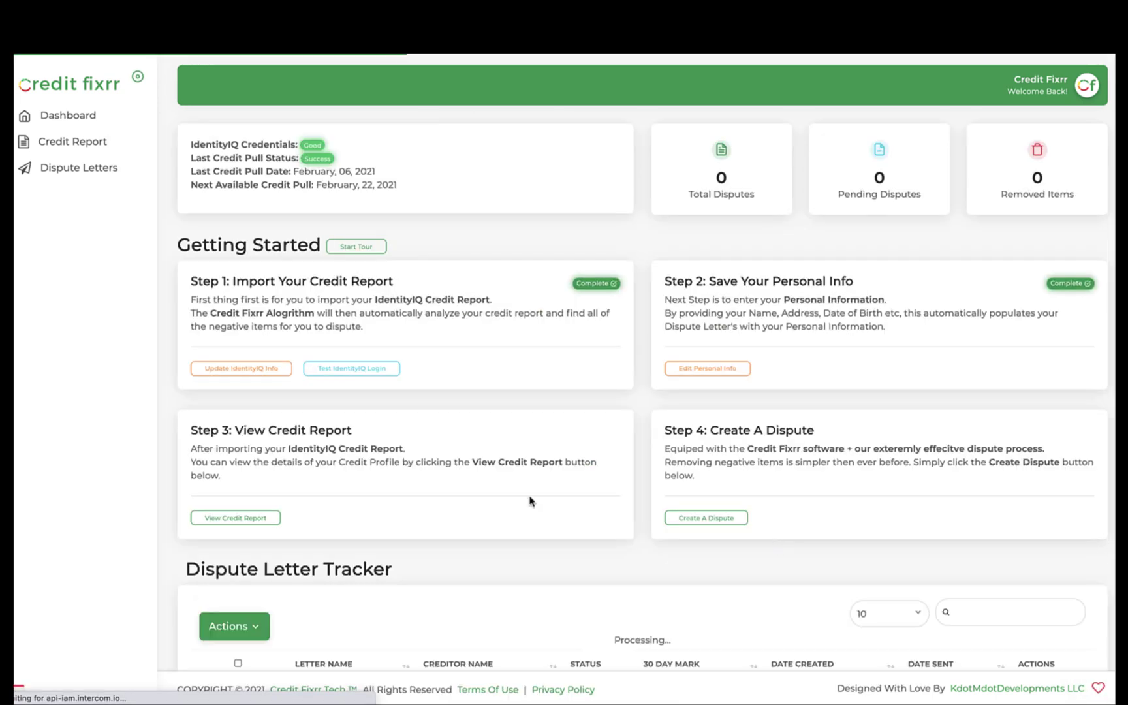
pyautogui.click(694, 518)
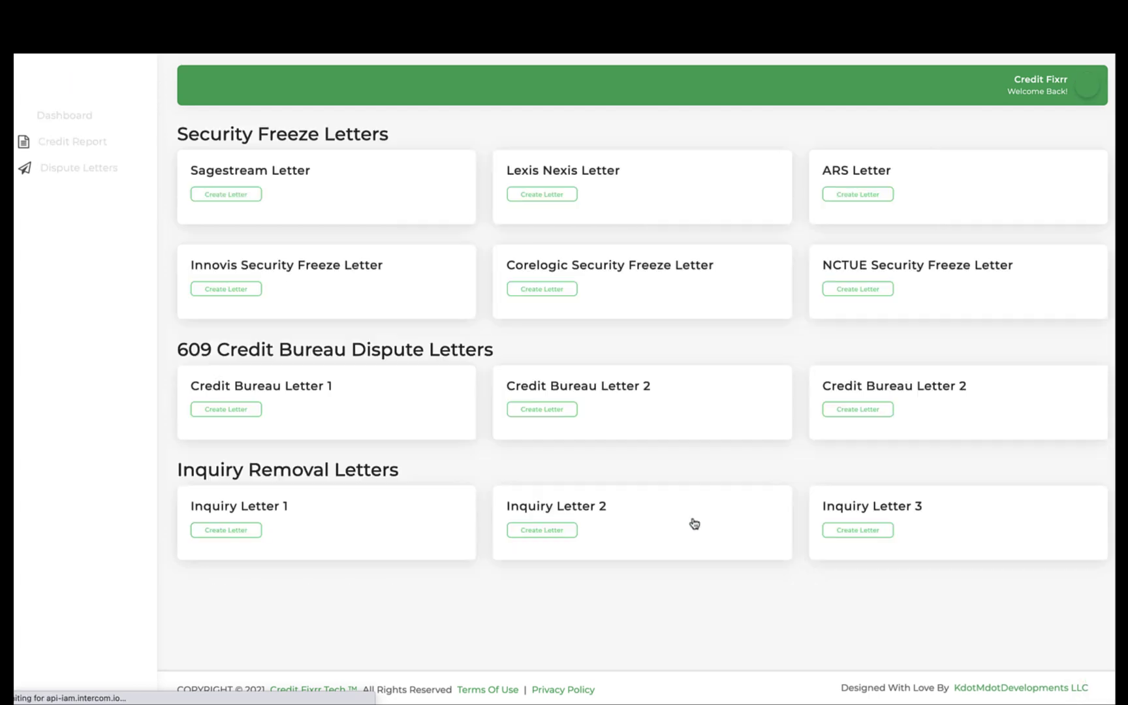
pyautogui.scroll(-4, 739, 534)
pyautogui.scroll(-10, 740, 535)
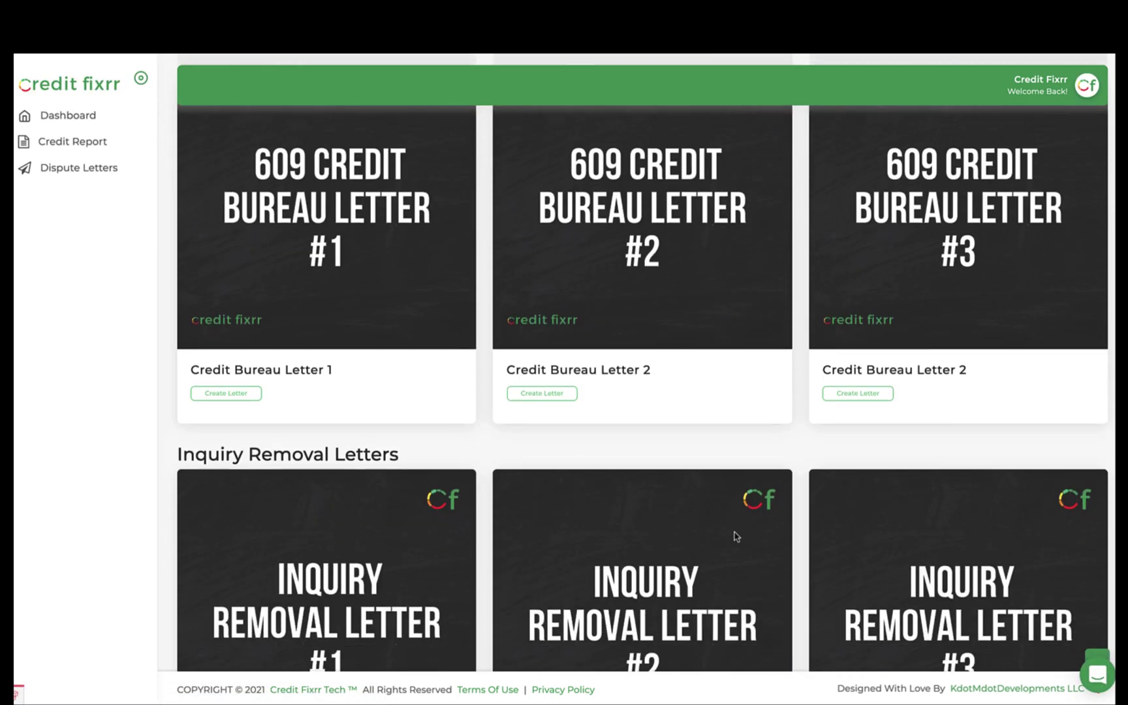
pyautogui.click(228, 354)
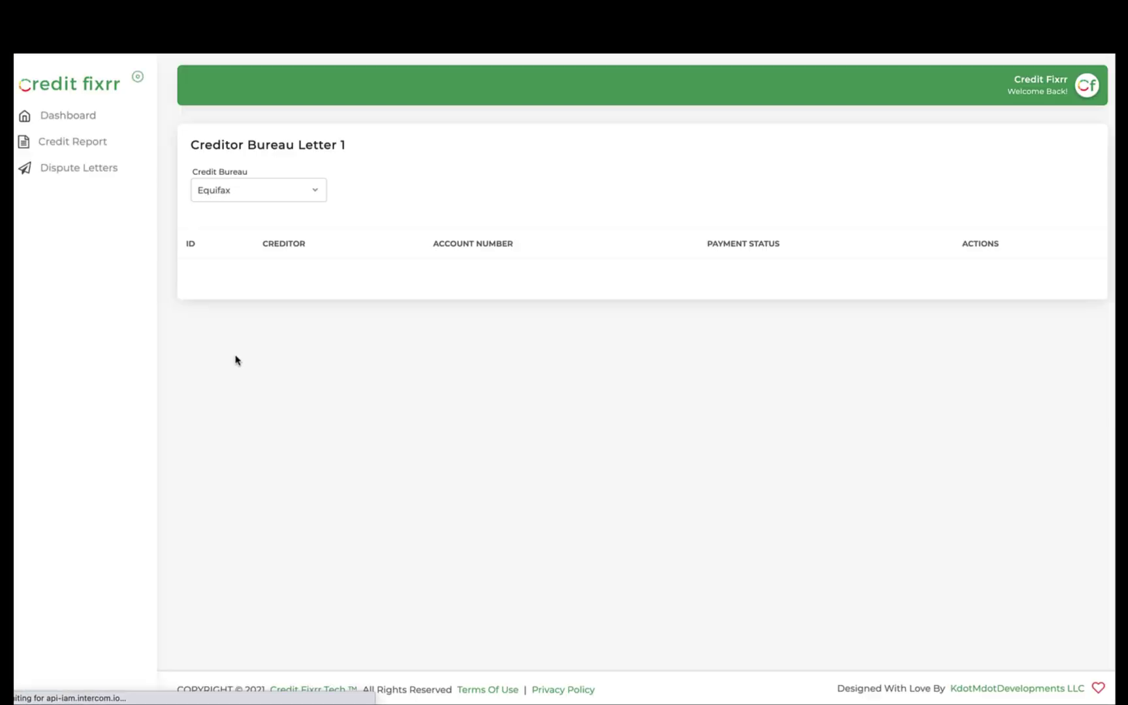
# Generate an Experian dispute letter covering all four JPMCB CARD accounts
pyautogui.click(235, 199)
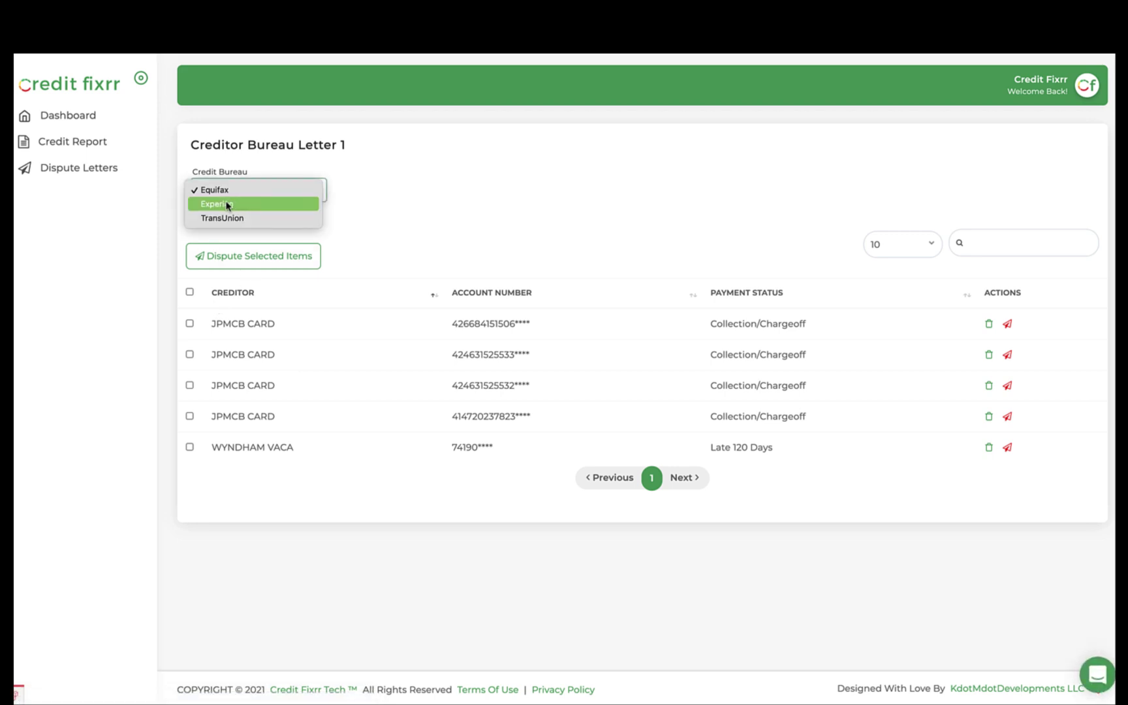
pyautogui.click(235, 202)
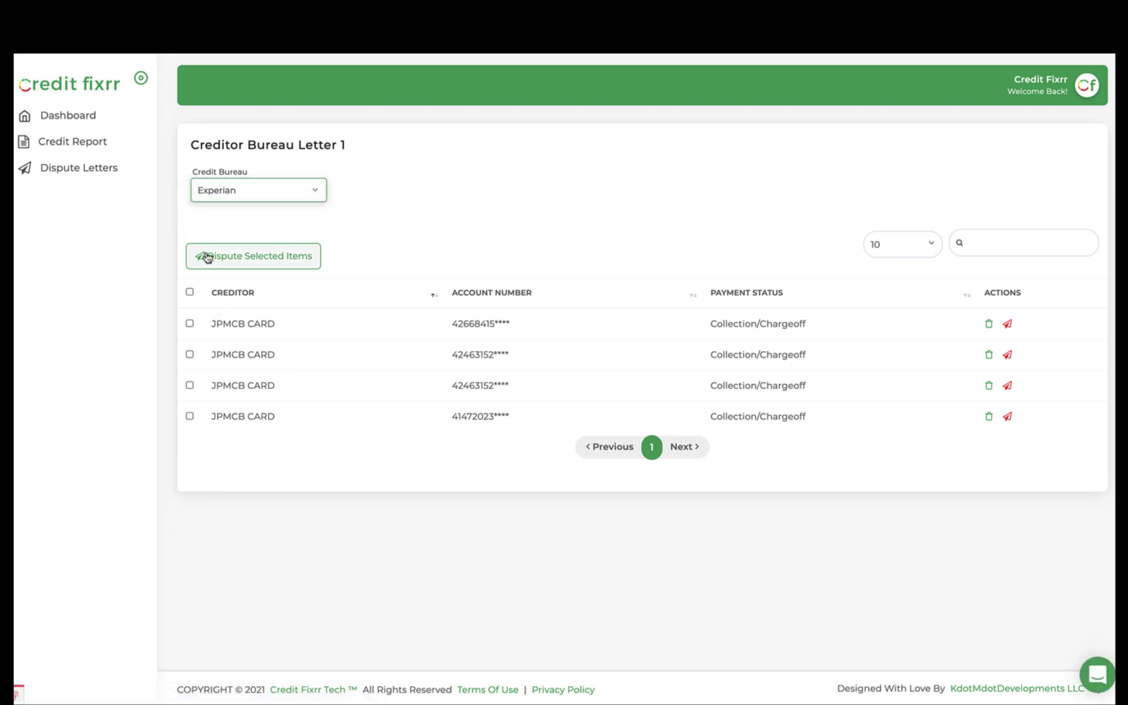
pyautogui.click(190, 292)
pyautogui.click(291, 260)
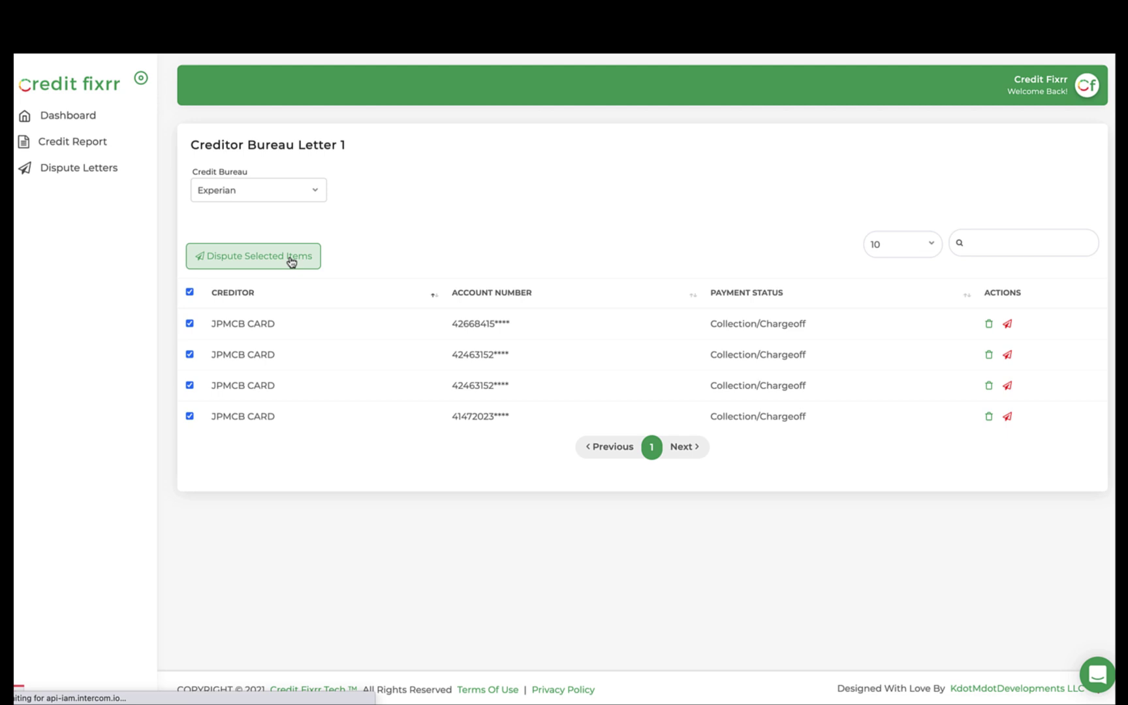
# Export the letter as a PDF and open derogatoryCBletter1BulkPDF (1).pdf
pyautogui.scroll(-10, 355, 163)
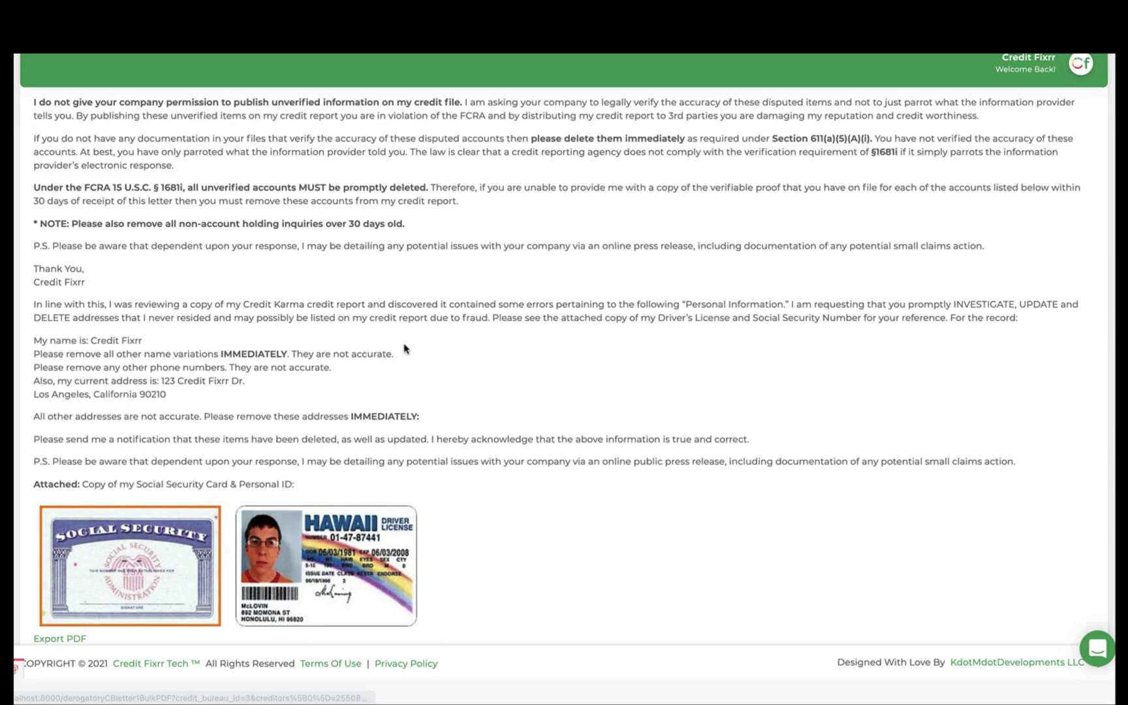
pyautogui.scroll(10, 392, 294)
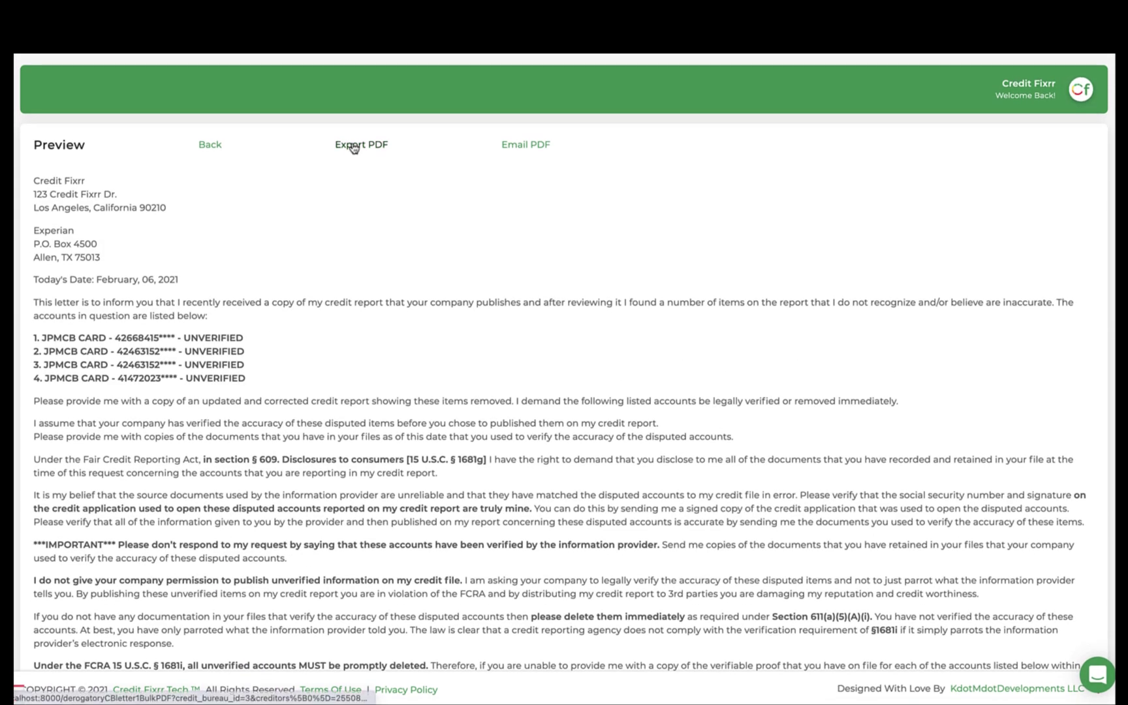
pyautogui.click(359, 146)
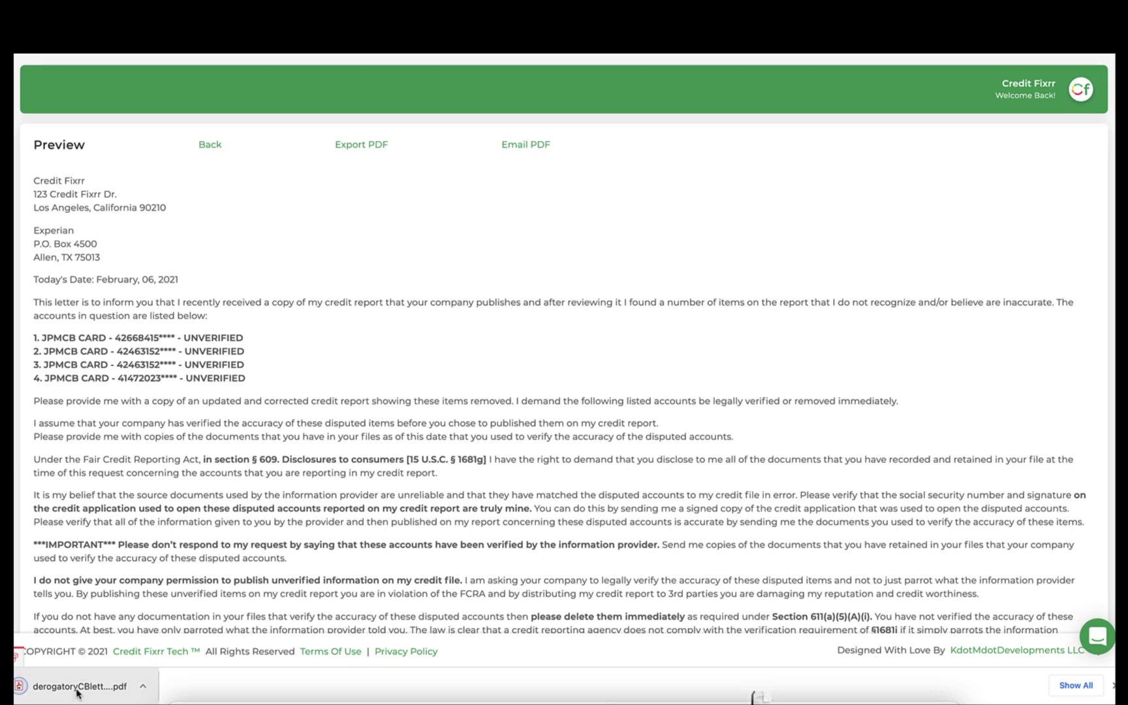
pyautogui.click(77, 685)
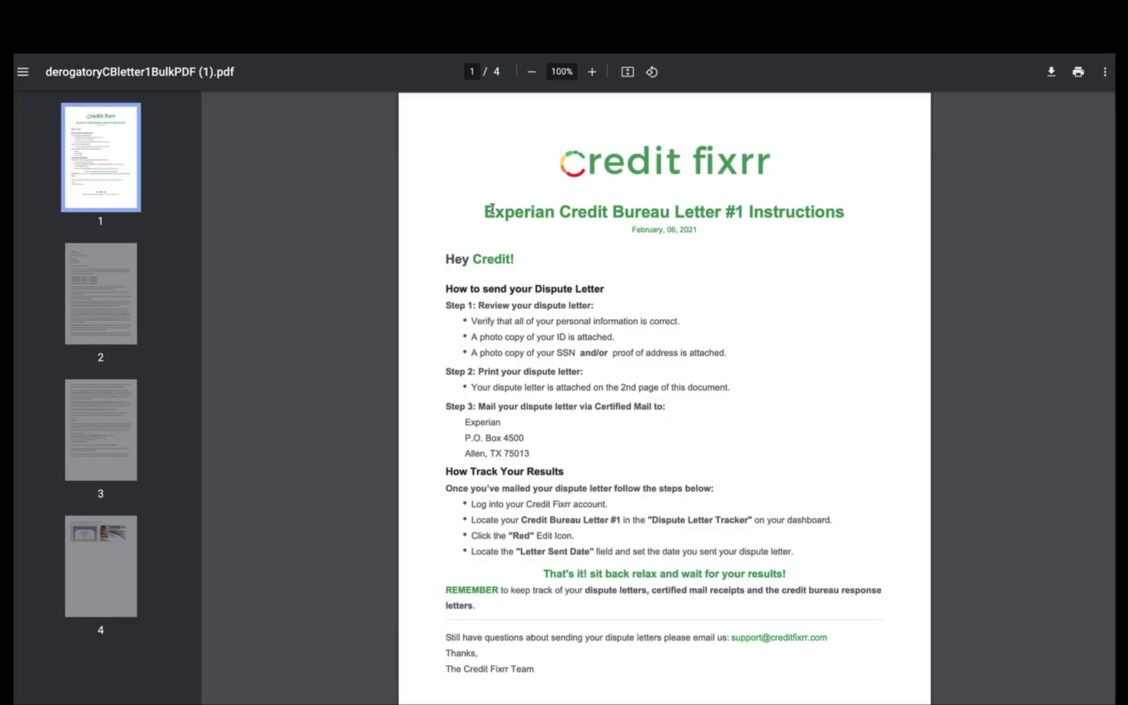
pyautogui.moveTo(484, 211); pyautogui.dragTo(844, 212)
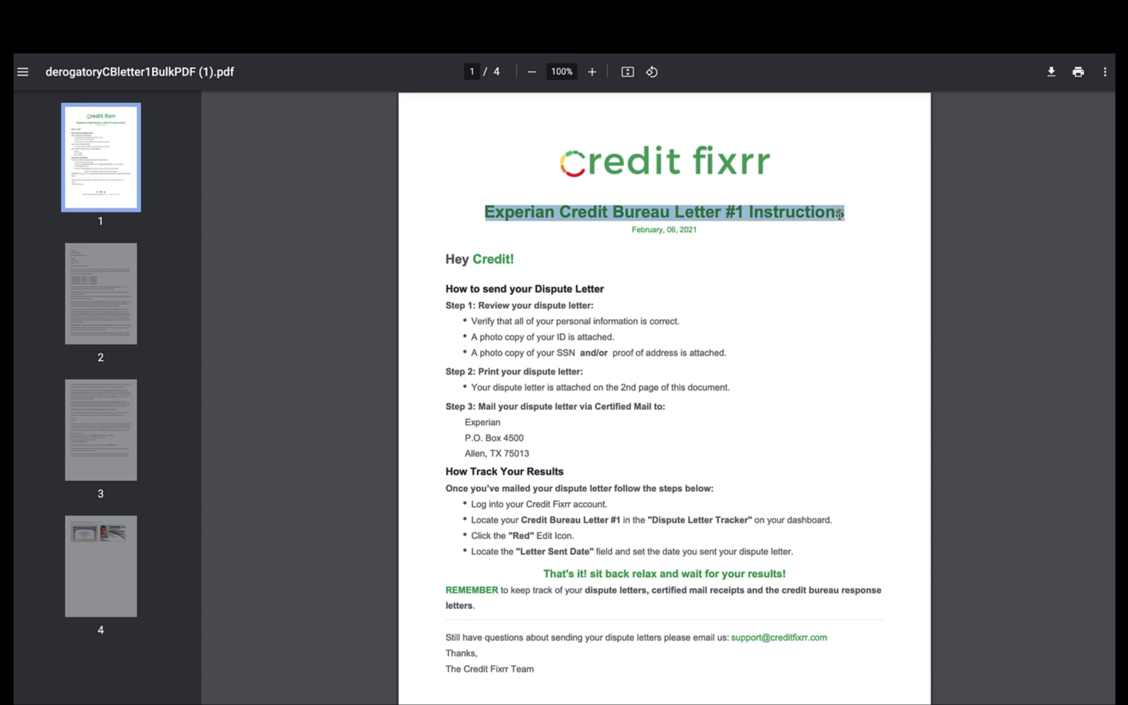
pyautogui.moveTo(634, 229); pyautogui.dragTo(712, 232)
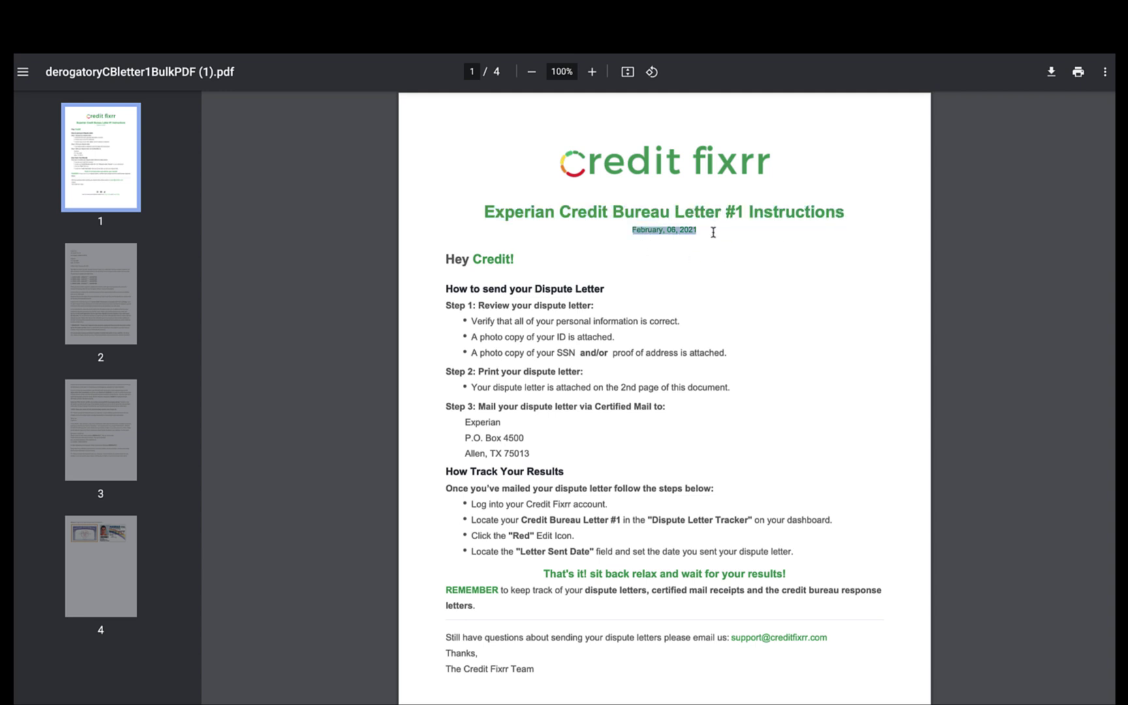
pyautogui.moveTo(446, 260); pyautogui.dragTo(523, 267)
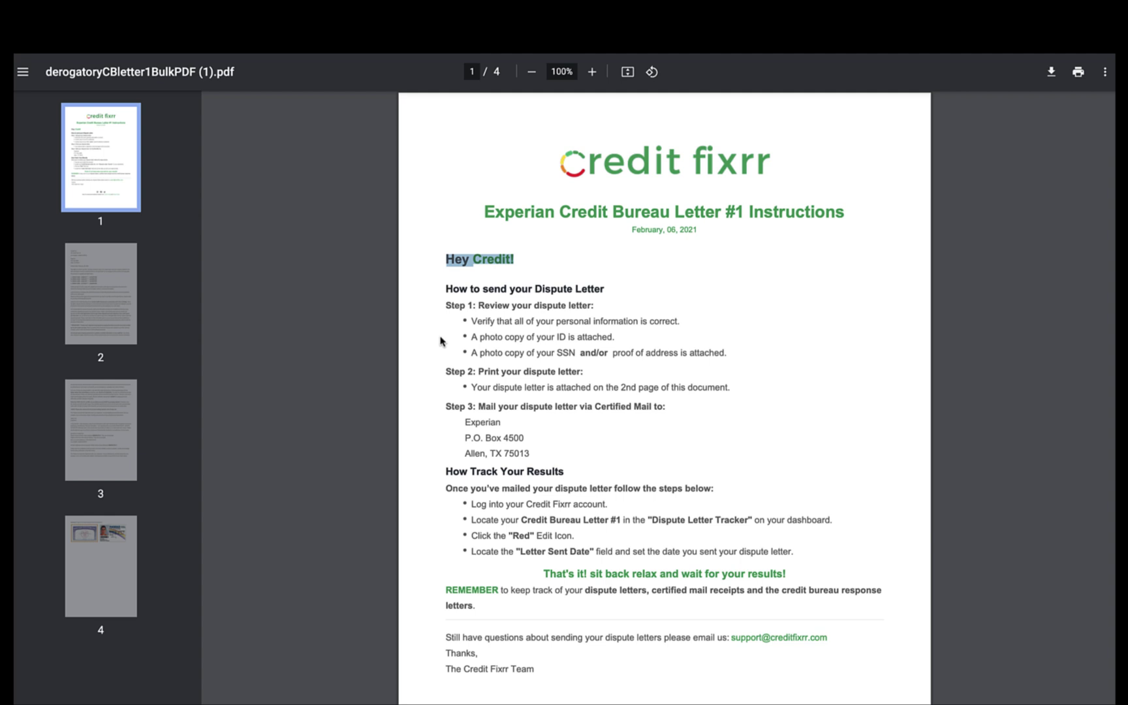
pyautogui.scroll(-1, 537, 347)
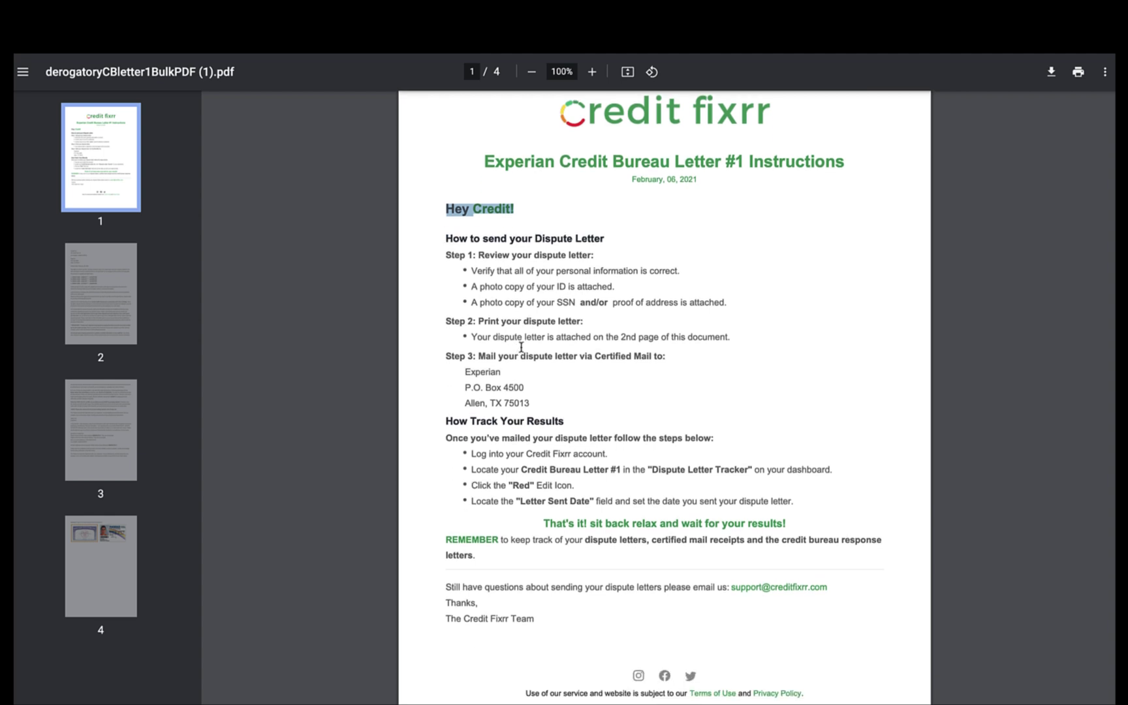
pyautogui.scroll(-1, 455, 368)
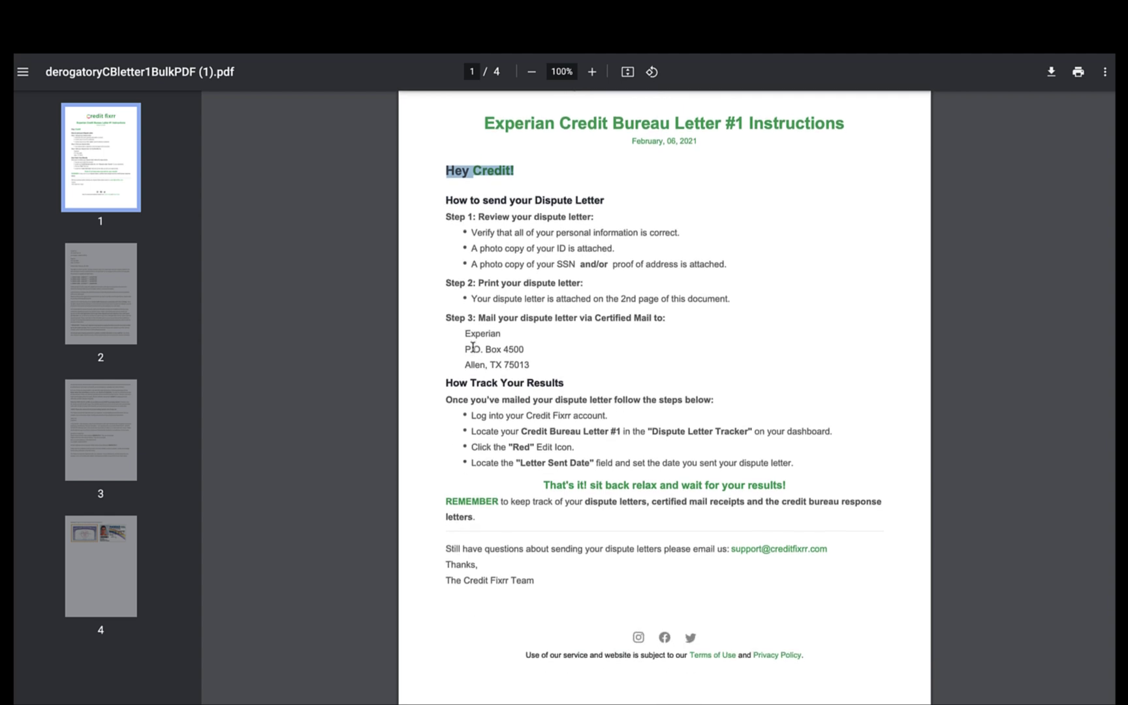
pyautogui.moveTo(463, 334); pyautogui.dragTo(538, 363)
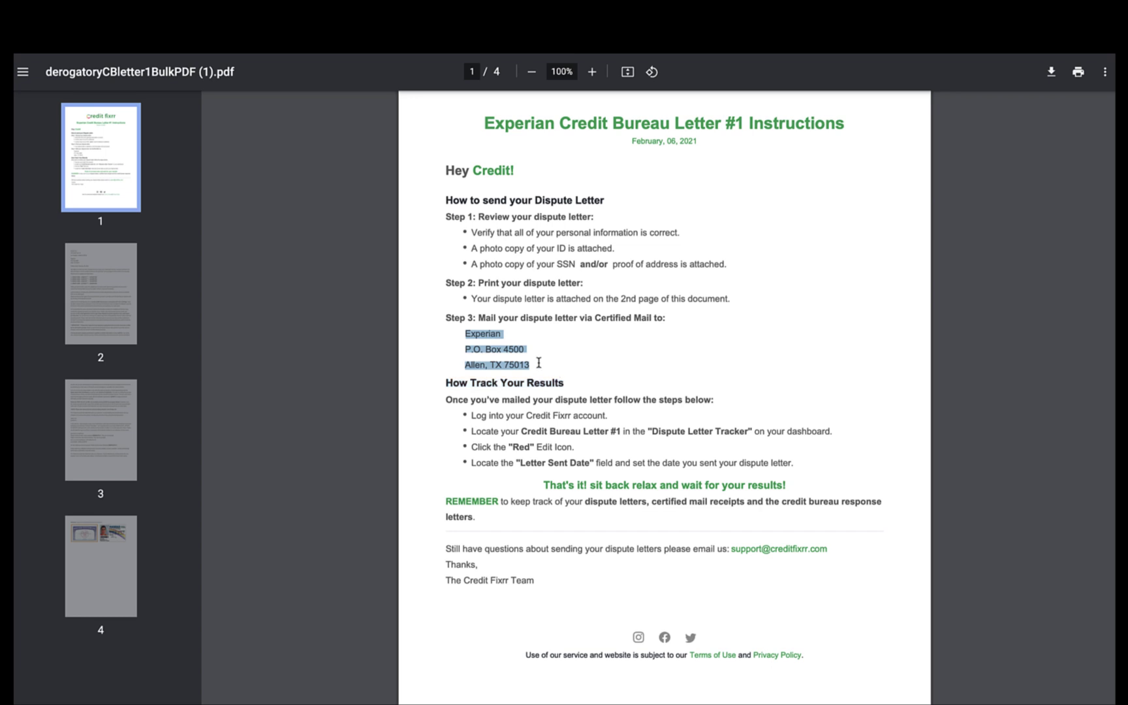
pyautogui.scroll(-3, 544, 375)
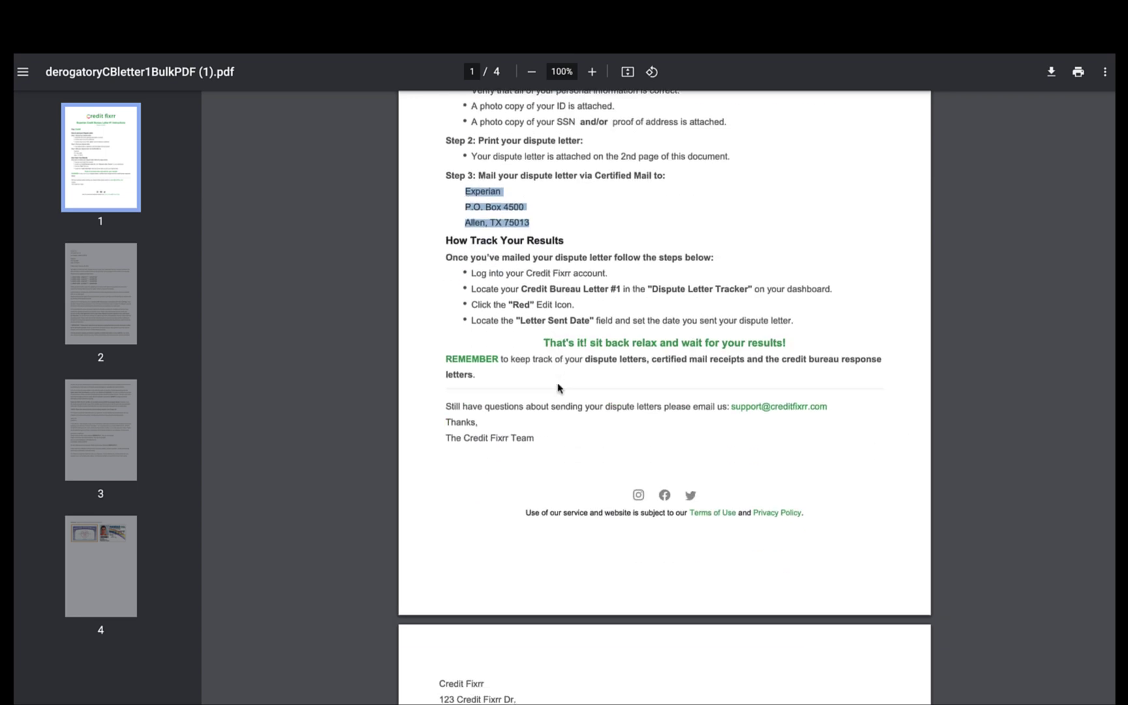
pyautogui.scroll(-10, 558, 387)
pyautogui.scroll(3, 529, 207)
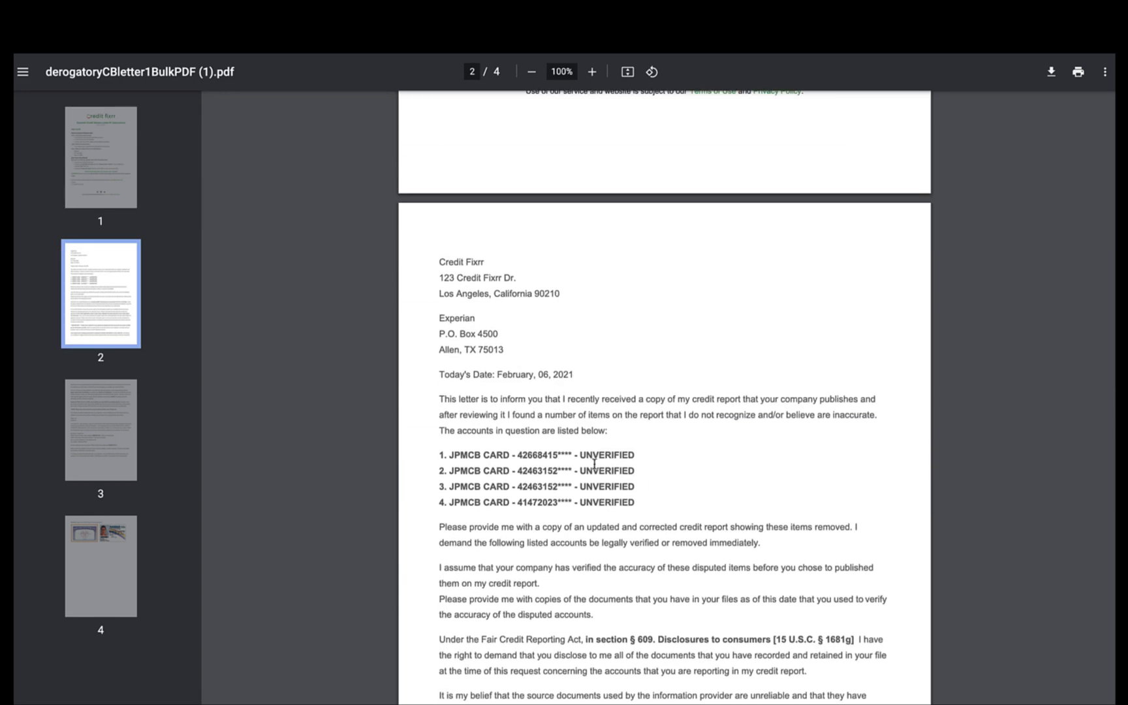
pyautogui.scroll(-20, 593, 463)
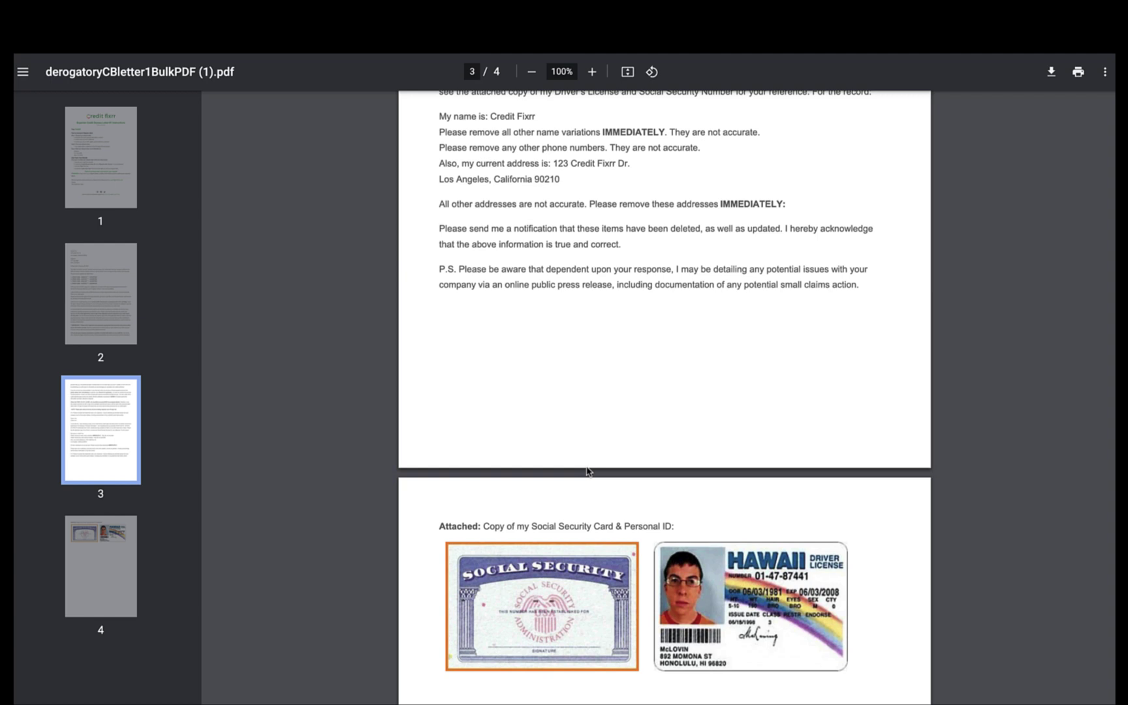
pyautogui.scroll(-8, 586, 470)
pyautogui.scroll(2, 588, 469)
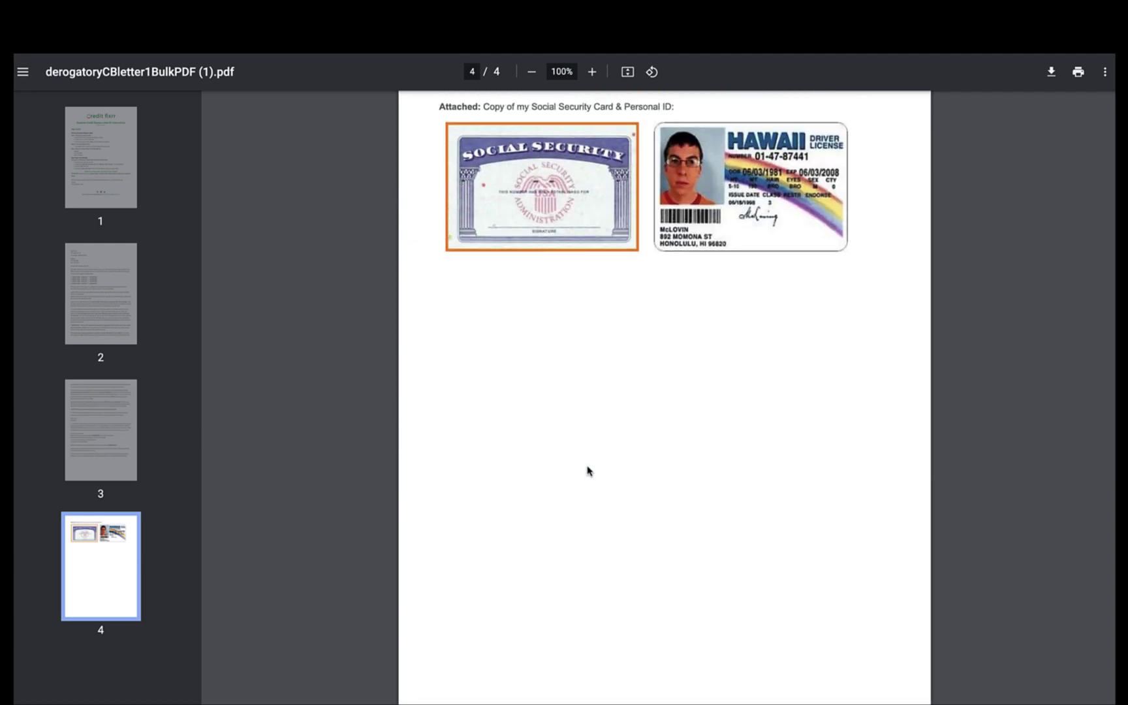